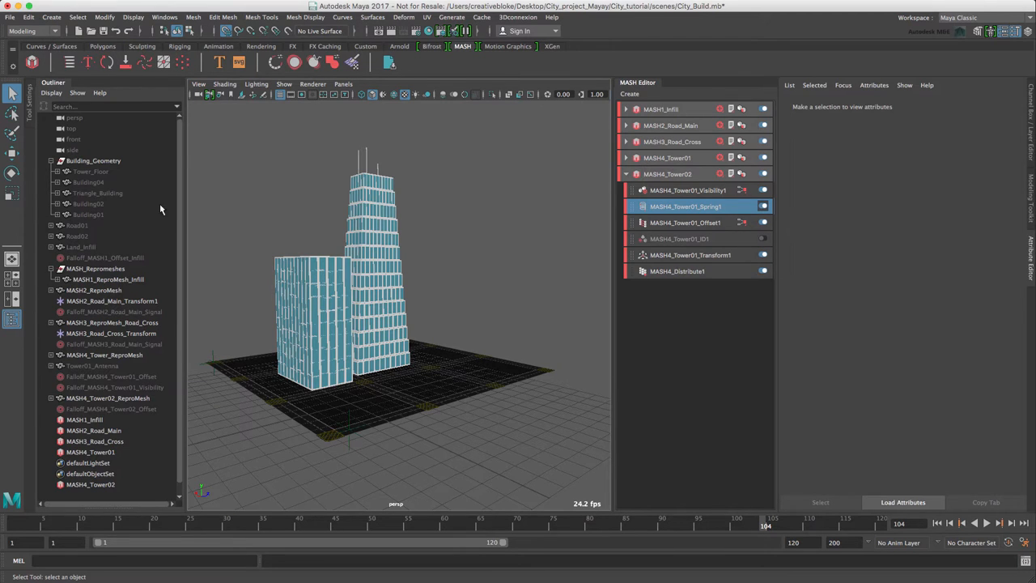
Step: Create a new polygon plane and reveal its polyPlane construction settings in the Channel Box
{"action": "left_click", "coordinate": [104, 46]}
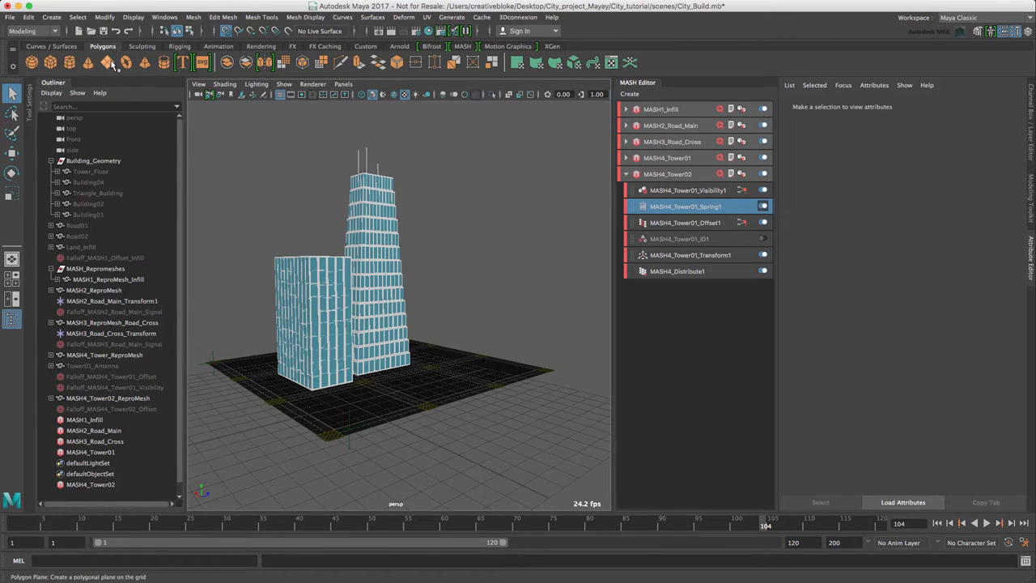
{"action": "left_click", "coordinate": [109, 63]}
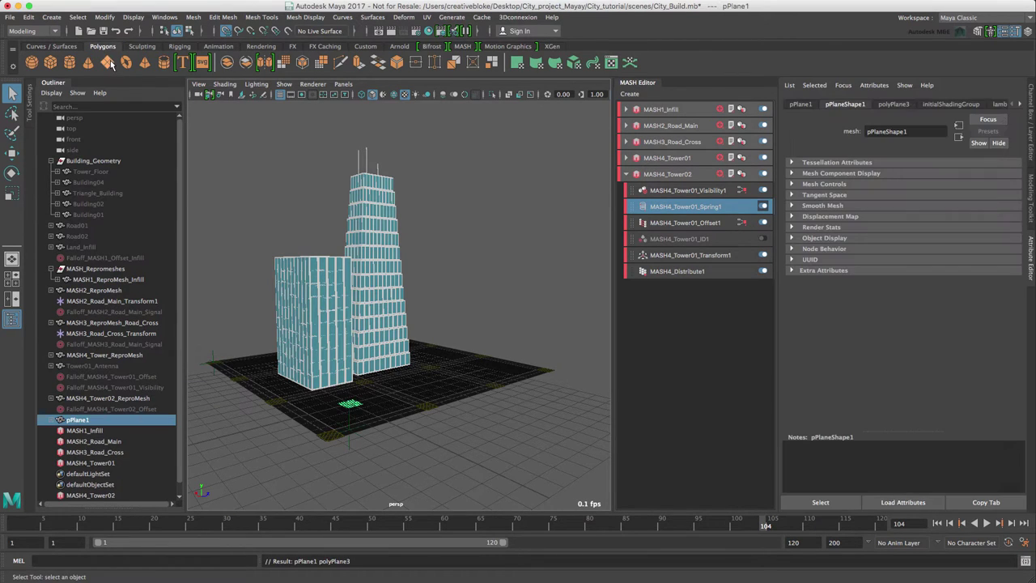
{"action": "left_click", "coordinate": [1031, 105]}
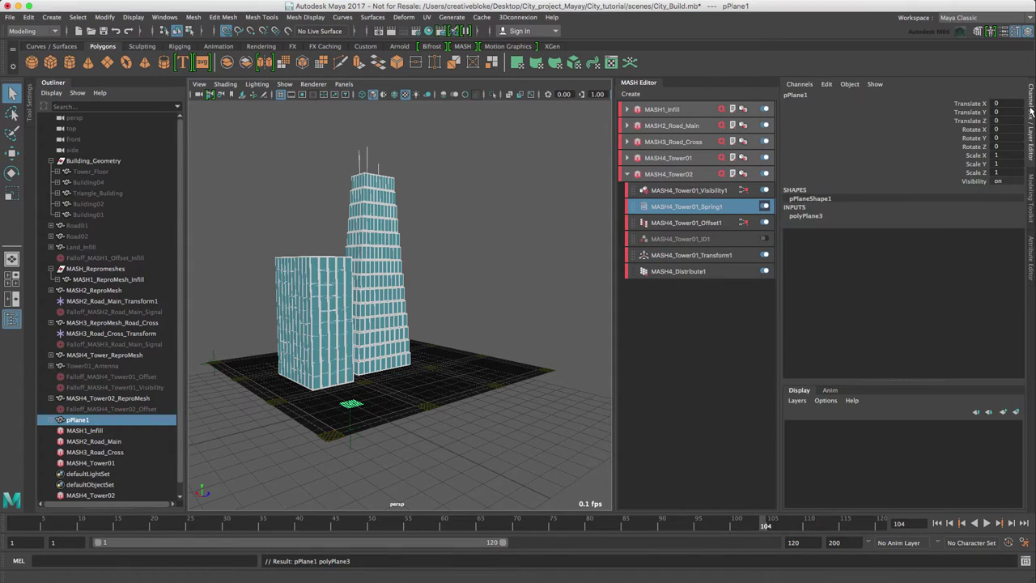
{"action": "left_click", "coordinate": [805, 216]}
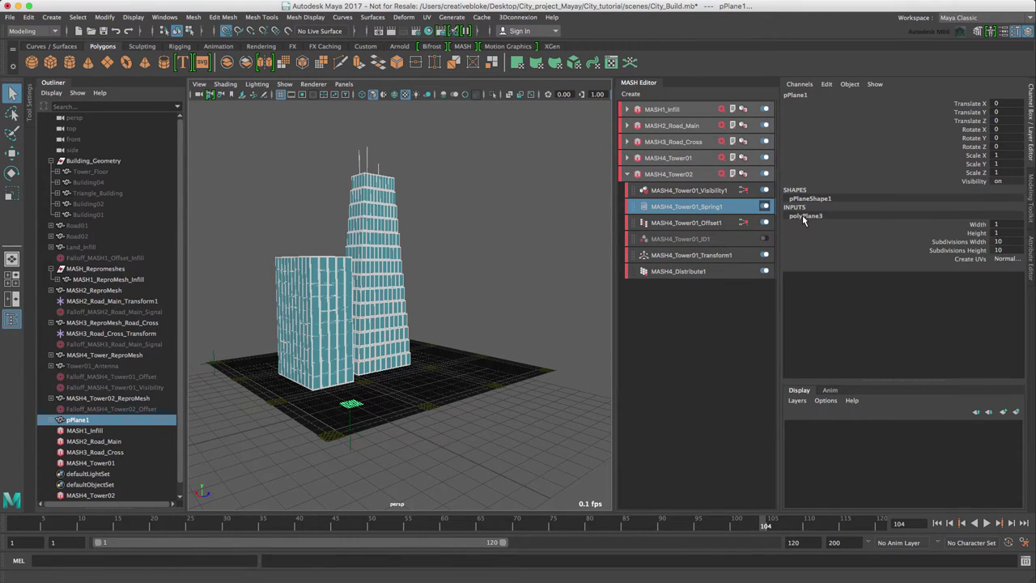
Step: Set the plane to Width 5, Height 5 with 3 subdivisions each way, leaving UVs unchanged
{"action": "left_click", "coordinate": [1004, 223]}
{"action": "type", "text": "5"}
{"action": "key", "text": "Tab"}
{"action": "type", "text": "5"}
{"action": "key", "text": "Tab"}
{"action": "type", "text": "3"}
{"action": "key", "text": "Tab"}
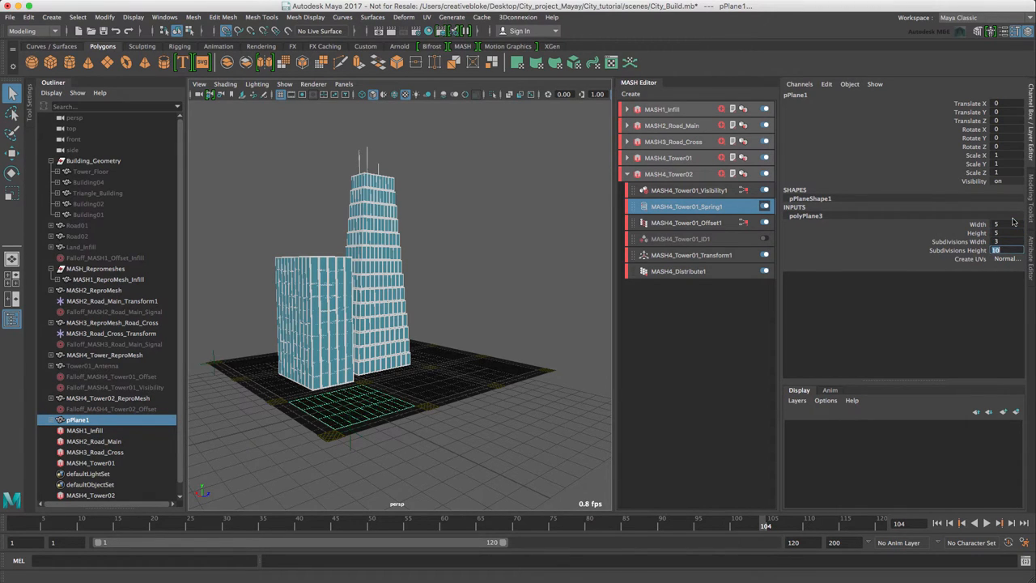
{"action": "key", "text": "Tab"}
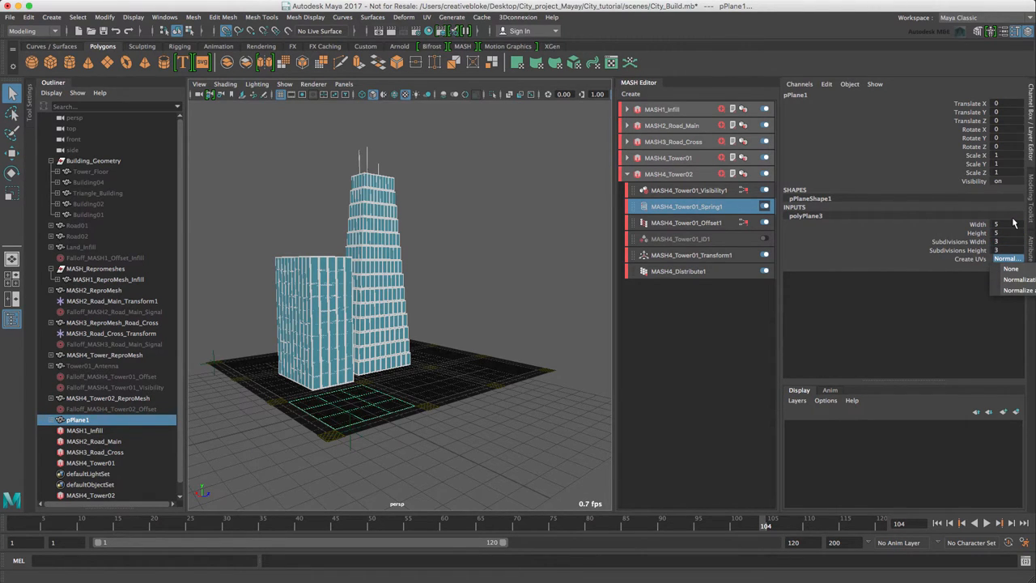
{"action": "left_click", "coordinate": [63, 420]}
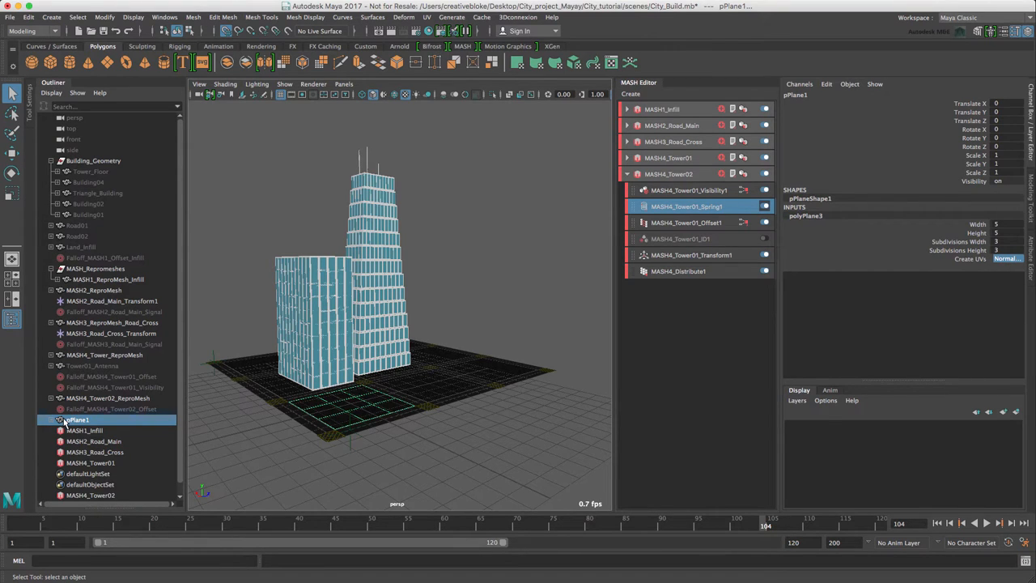
Step: Duplicate the plane with Ctrl+D until pPlane8 exists
{"action": "key", "text": "ctrl+d"}
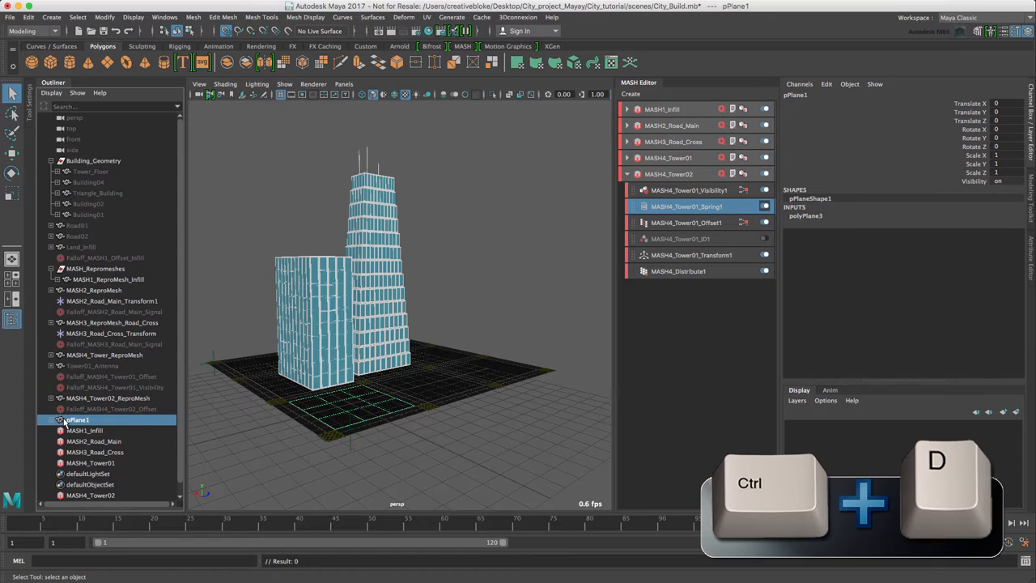
{"action": "key", "text": "ctrl+d"}
{"action": "key", "text": "ctrl+d"}
{"action": "key", "text": "ctrl+d"}
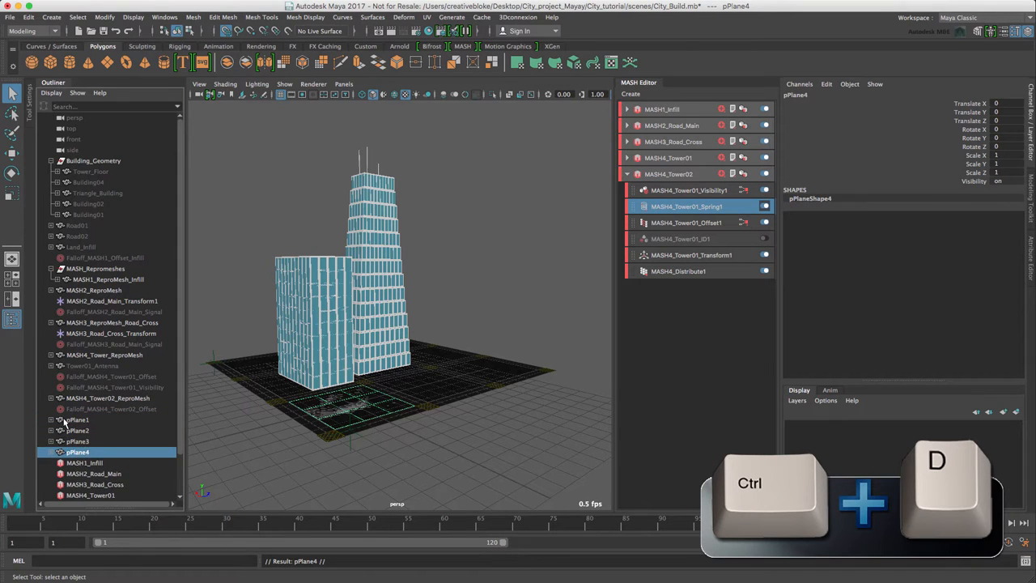
{"action": "key", "text": "ctrl+d"}
{"action": "key", "text": "ctrl+d"}
{"action": "key", "text": "ctrl+d"}
{"action": "key", "text": "ctrl+d"}
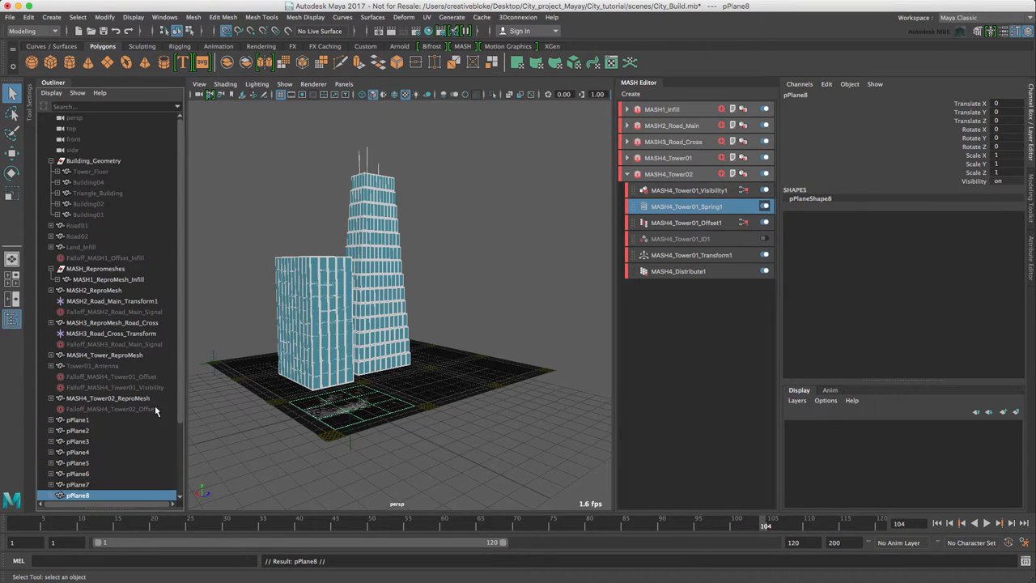
{"action": "left_click_drag", "start_coordinate": [307, 372], "coordinate": [360, 418], "text": "alt"}
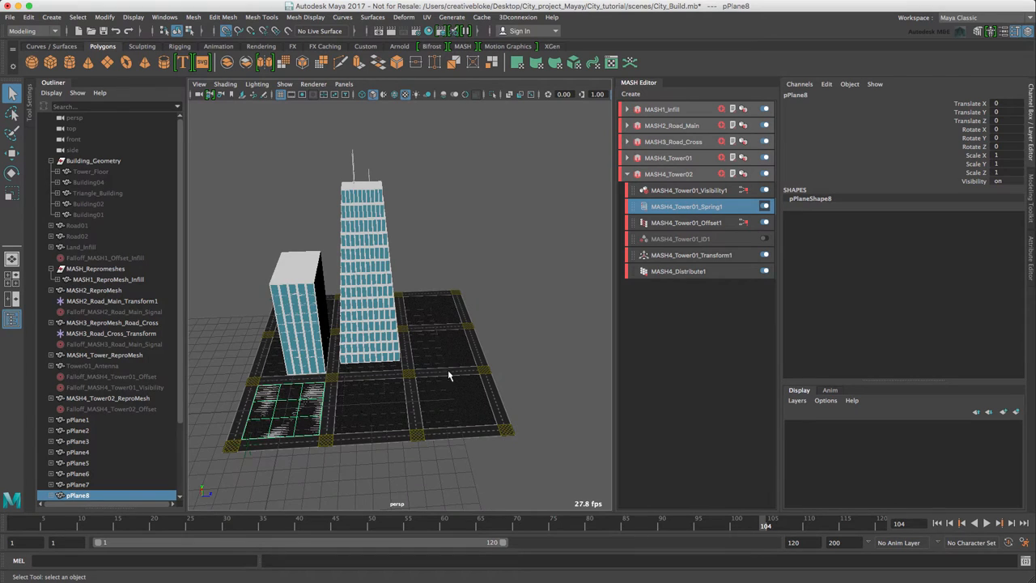
{"action": "left_click_drag", "start_coordinate": [440, 325], "coordinate": [394, 402], "text": "alt"}
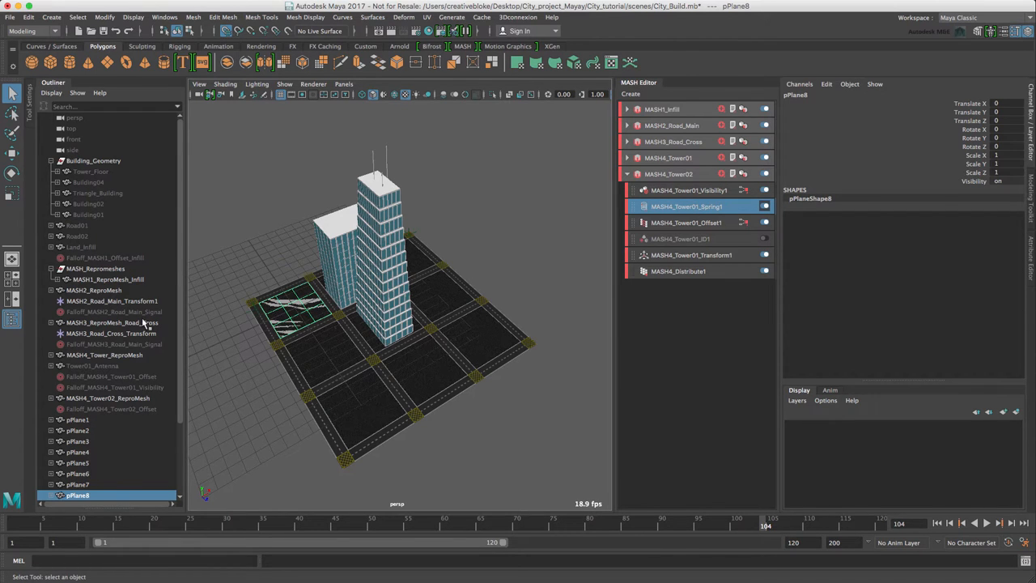
Step: Move pPlane2 through pPlane8 so each plane fills a block cell of the road grid
{"action": "left_click", "coordinate": [87, 432]}
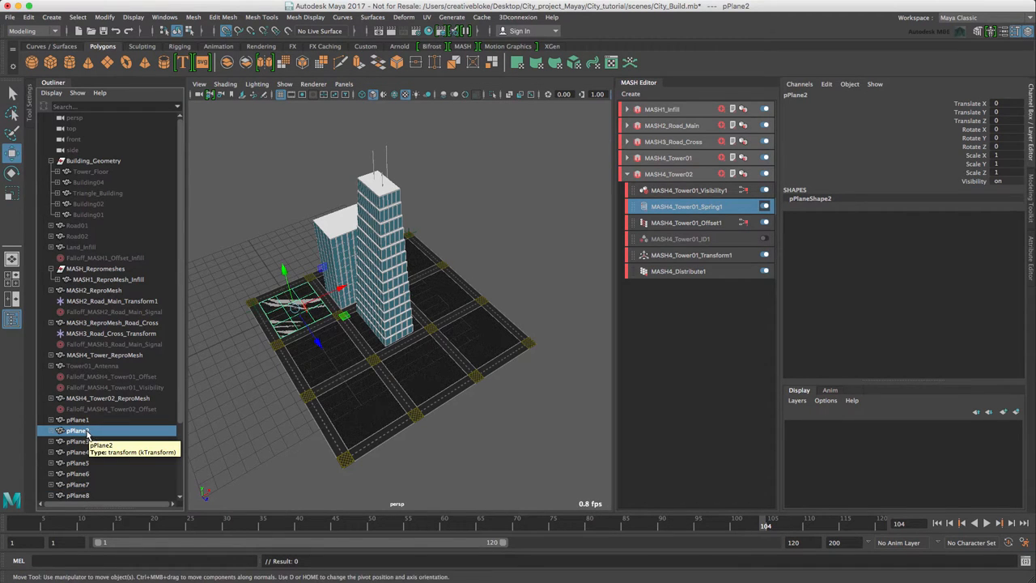
{"action": "key", "text": "w"}
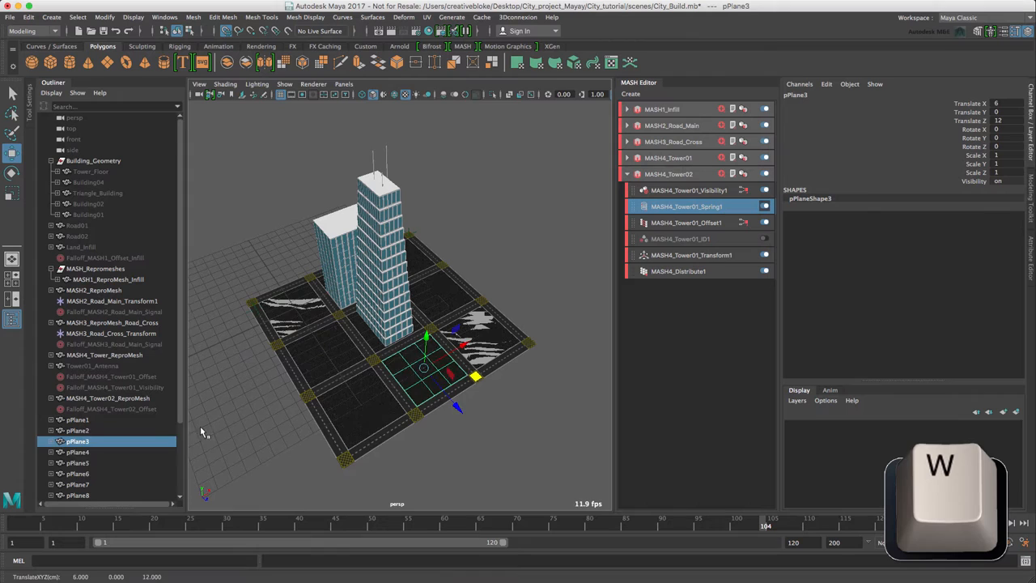
{"action": "left_click", "coordinate": [78, 452]}
{"action": "left_click", "coordinate": [78, 473]}
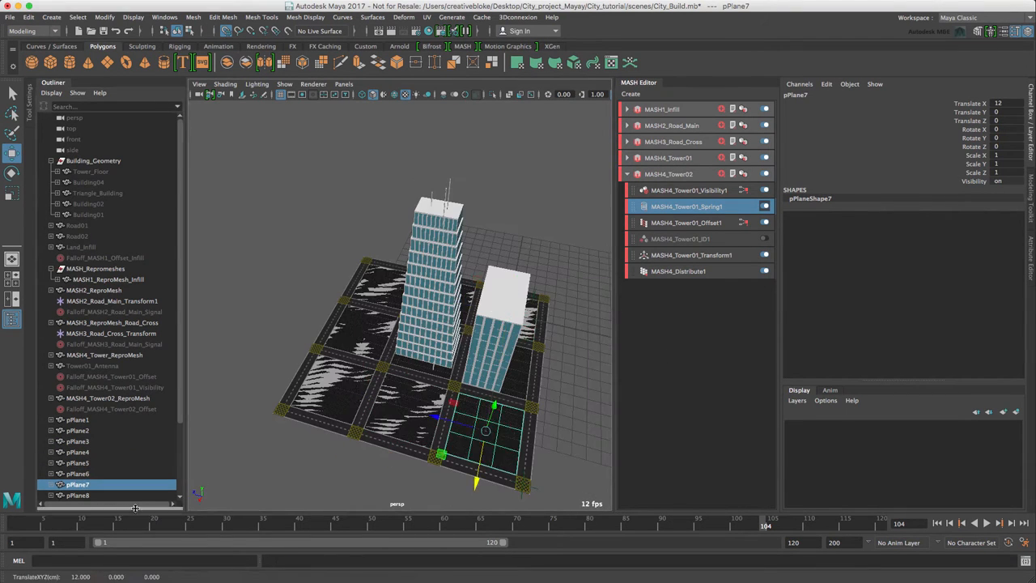
{"action": "left_click", "coordinate": [78, 494]}
{"action": "middle_click_drag", "start_coordinate": [445, 364], "coordinate": [365, 324], "text": "alt"}
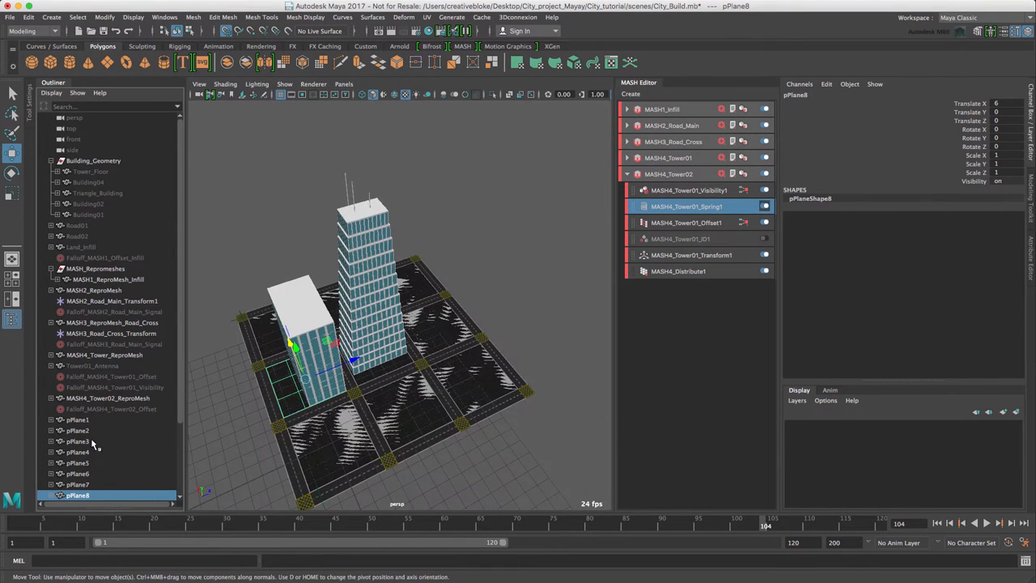
Step: Combine pPlane1–pPlane8 into one mesh, pPlane9, and delete its construction history
{"action": "left_click", "coordinate": [78, 419], "text": "shift"}
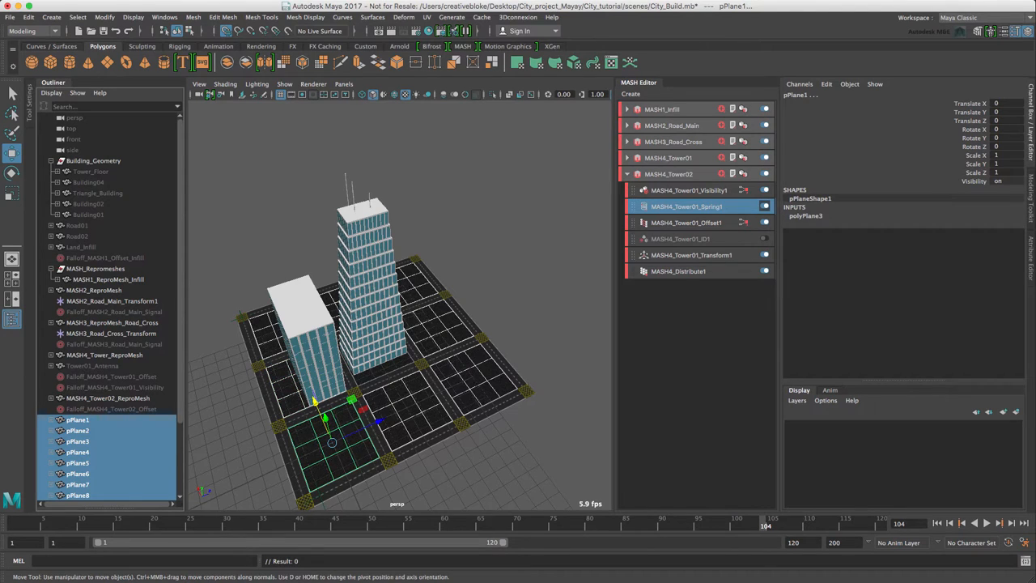
{"action": "left_click", "coordinate": [193, 17]}
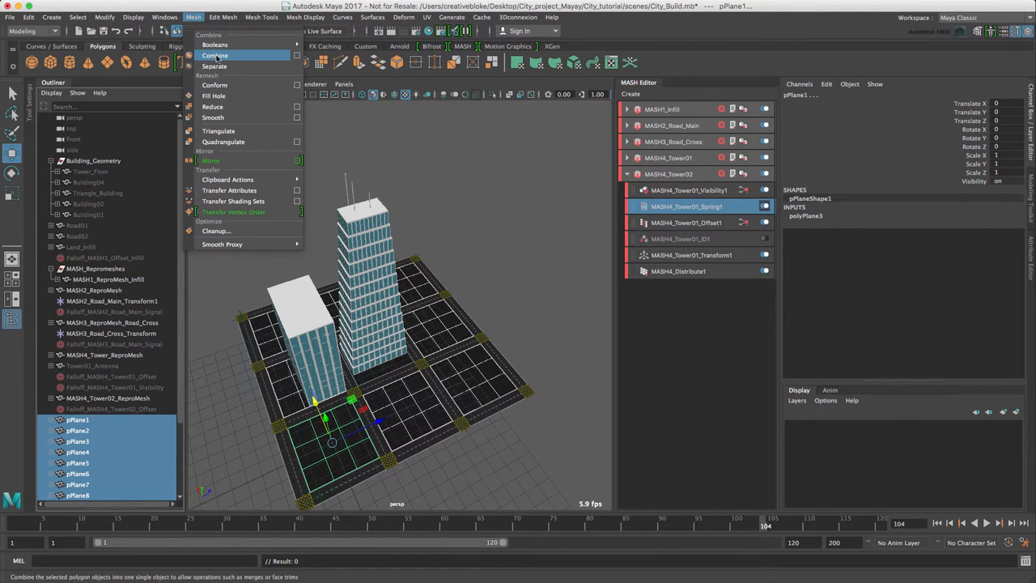
{"action": "left_click", "coordinate": [216, 55]}
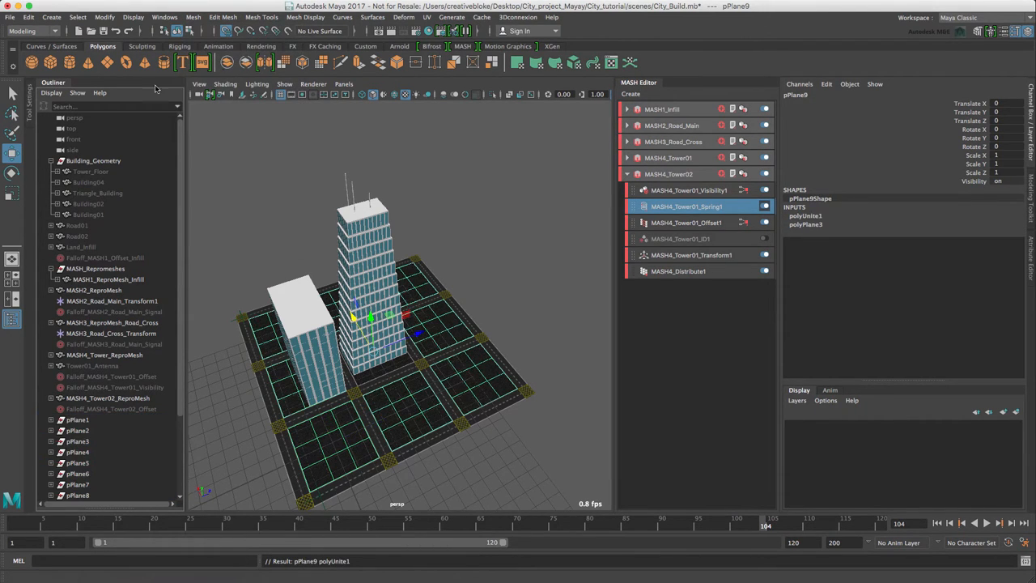
{"action": "left_click_drag", "start_coordinate": [183, 269], "coordinate": [183, 372]}
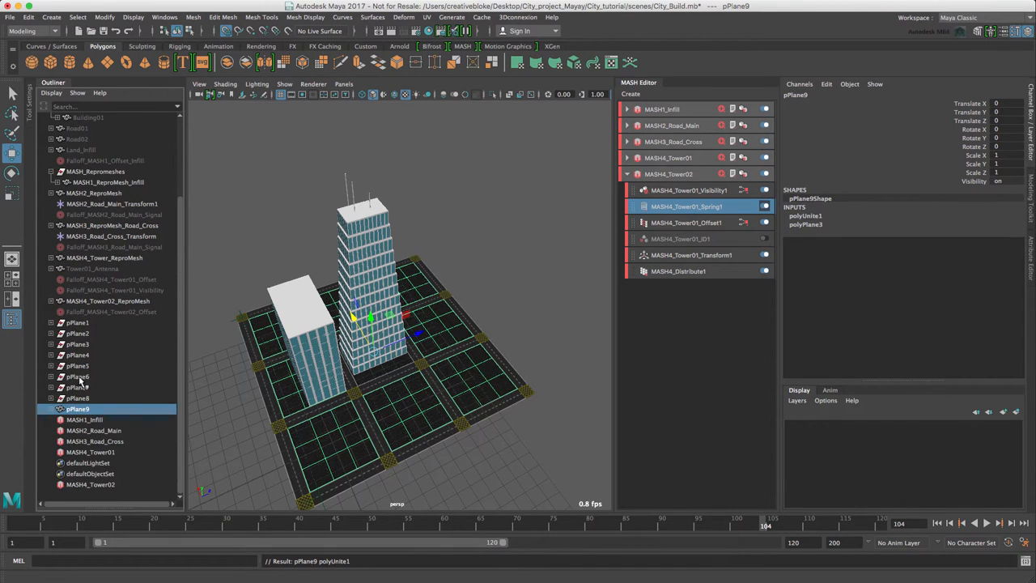
{"action": "left_click", "coordinate": [29, 17]}
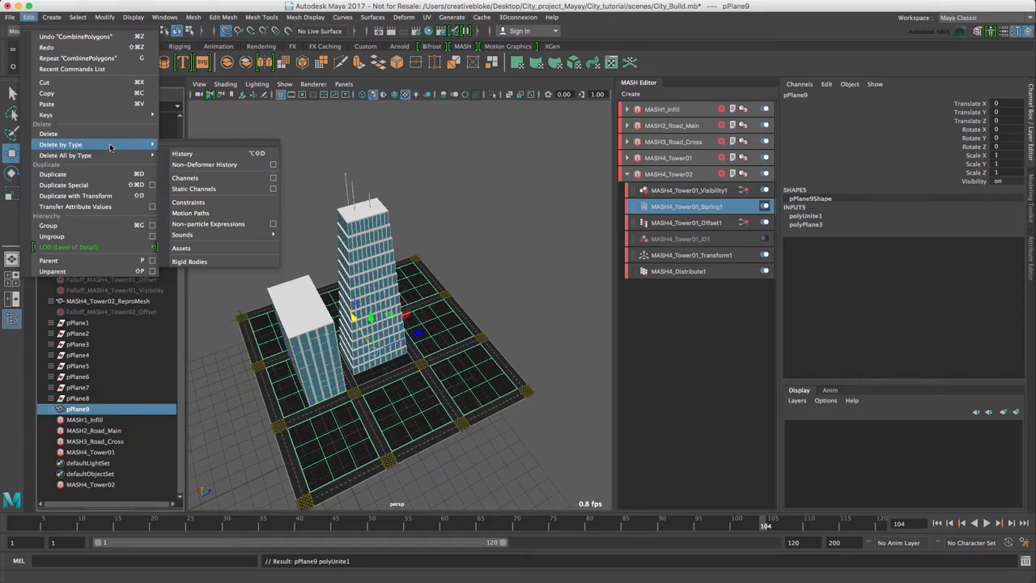
{"action": "mouse_move", "coordinate": [61, 144]}
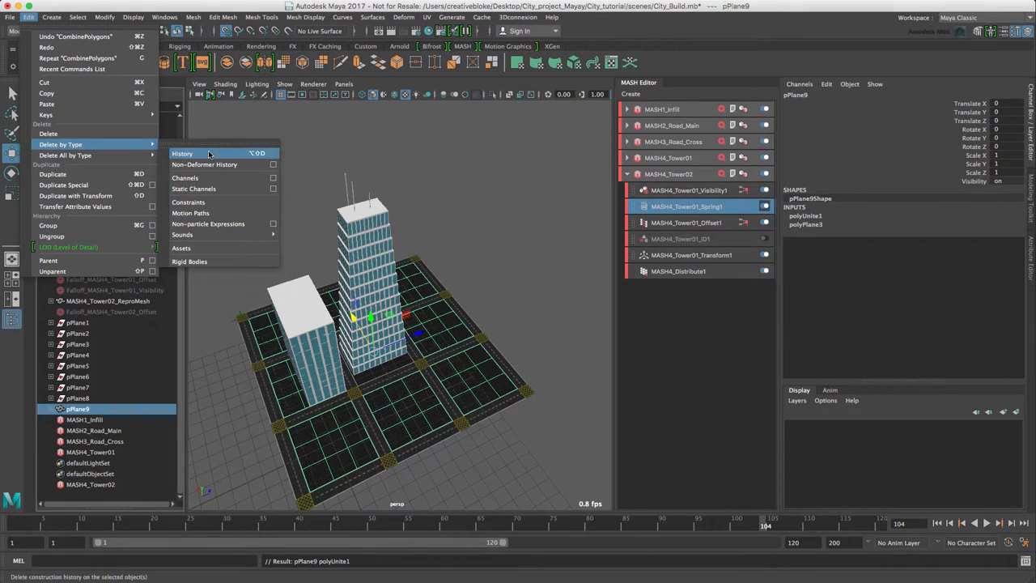
{"action": "left_click", "coordinate": [208, 154]}
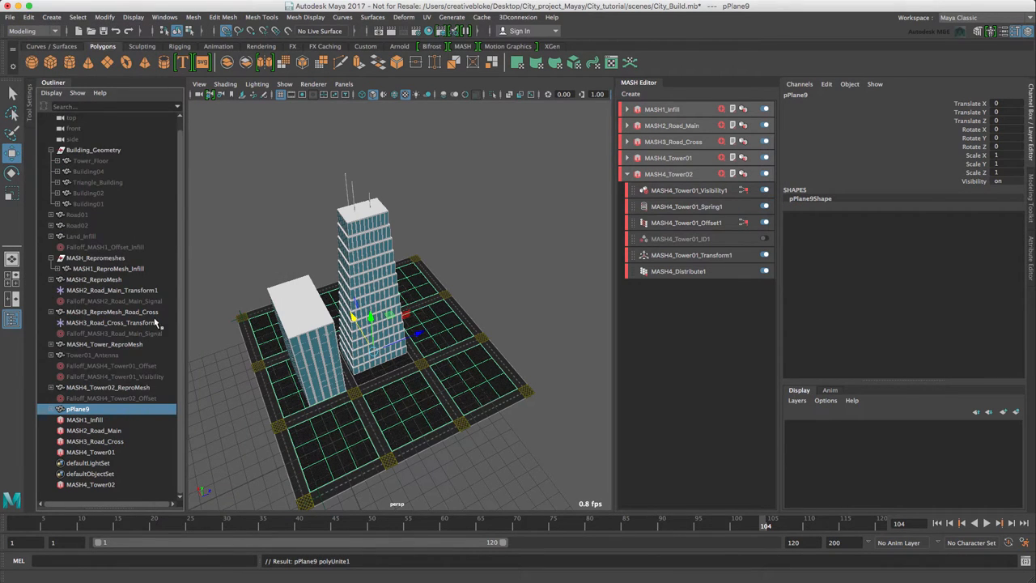
Step: Rename pPlane9 to SmallBuildingGenerator in the Outliner
{"action": "double_click", "coordinate": [77, 410]}
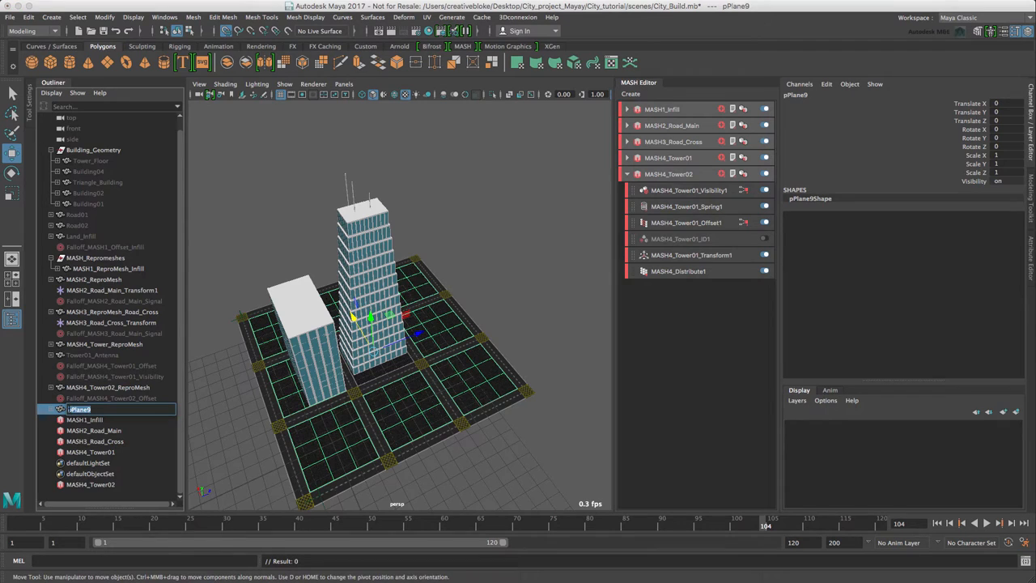
{"action": "key", "text": "BackSpace"}
{"action": "type", "text": "erator"}
{"action": "key", "text": "Return"}
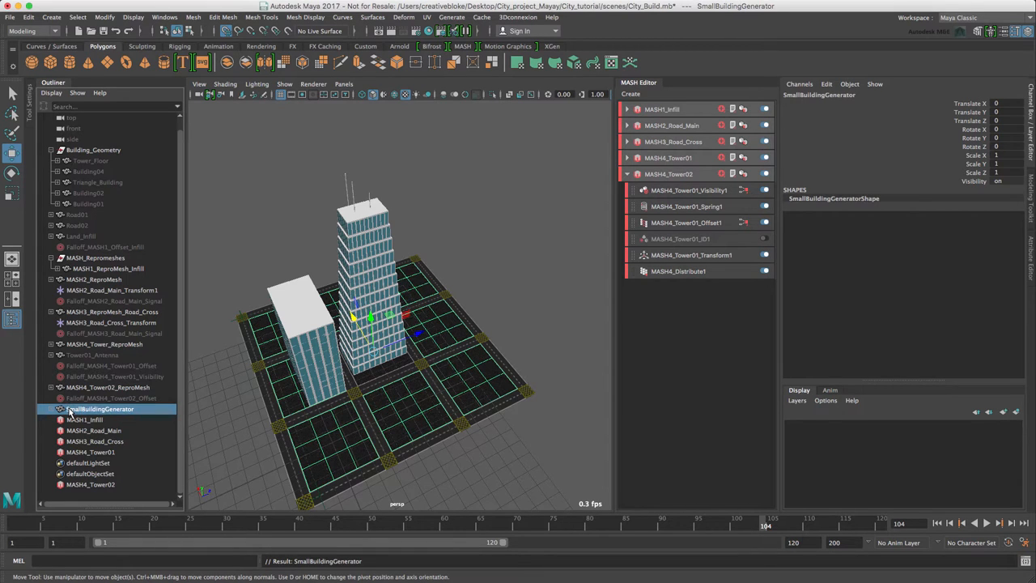
{"action": "mouse_move", "coordinate": [301, 389]}
{"action": "left_mouse_down", "text": "alt"}
{"action": "mouse_move", "coordinate": [335, 391]}
{"action": "mouse_move", "coordinate": [307, 323]}
{"action": "left_mouse_up", "text": "alt"}
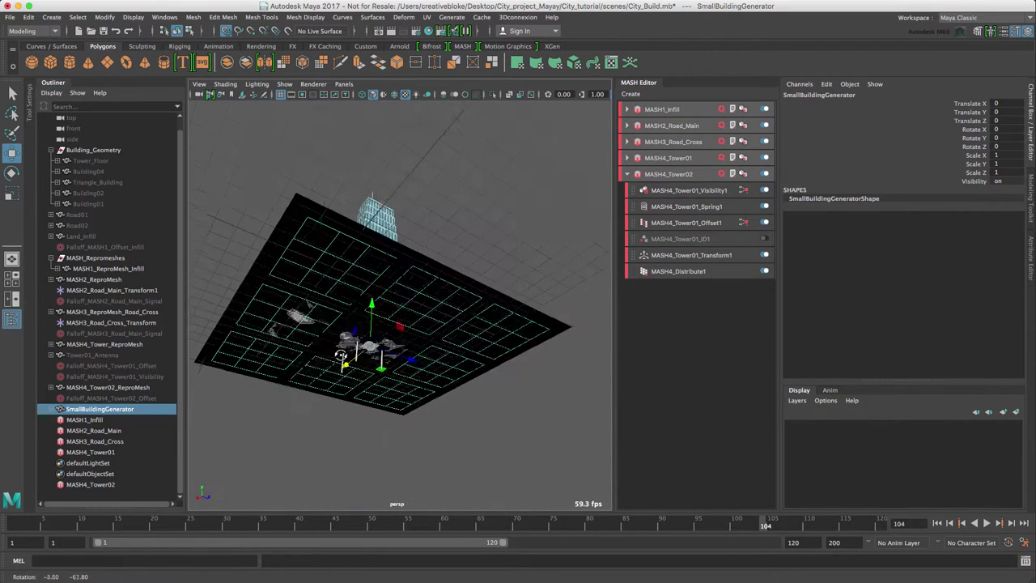
{"action": "right_click", "coordinate": [306, 301]}
{"action": "right_click_drag", "start_coordinate": [306, 301], "coordinate": [274, 367]}
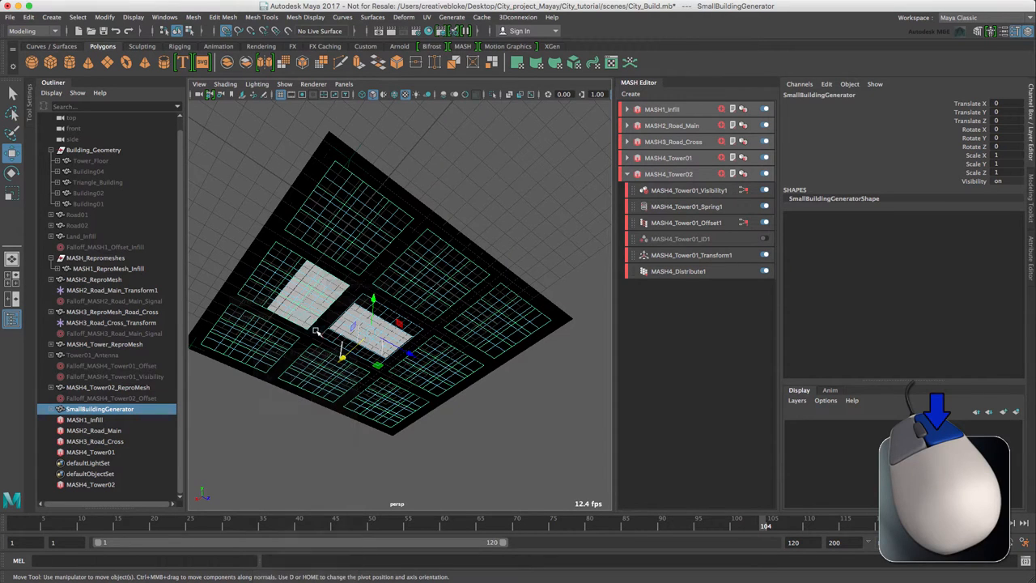
{"action": "left_click", "coordinate": [99, 409]}
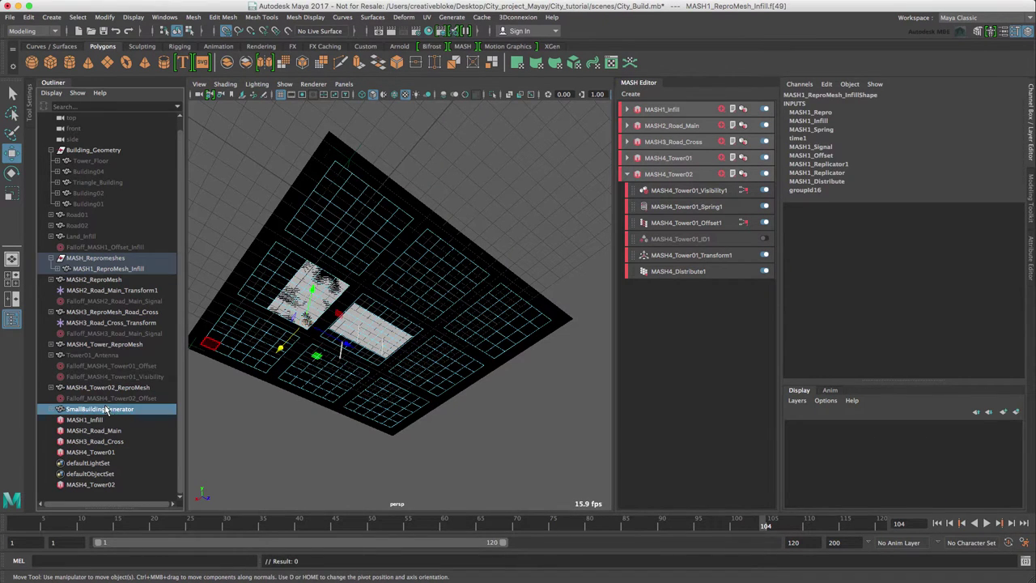
{"action": "left_click", "coordinate": [109, 268]}
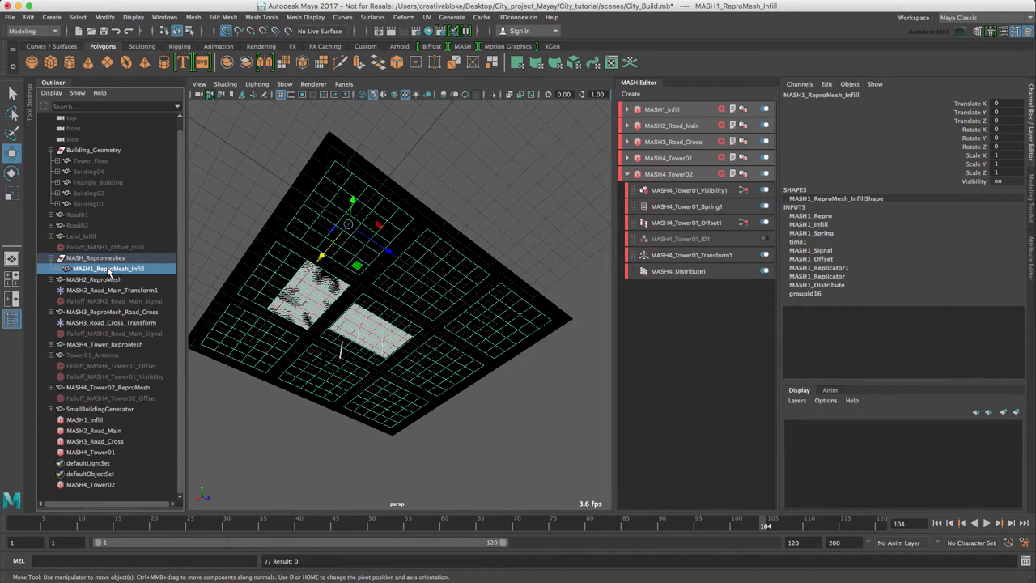
{"action": "key", "text": "ctrl+h"}
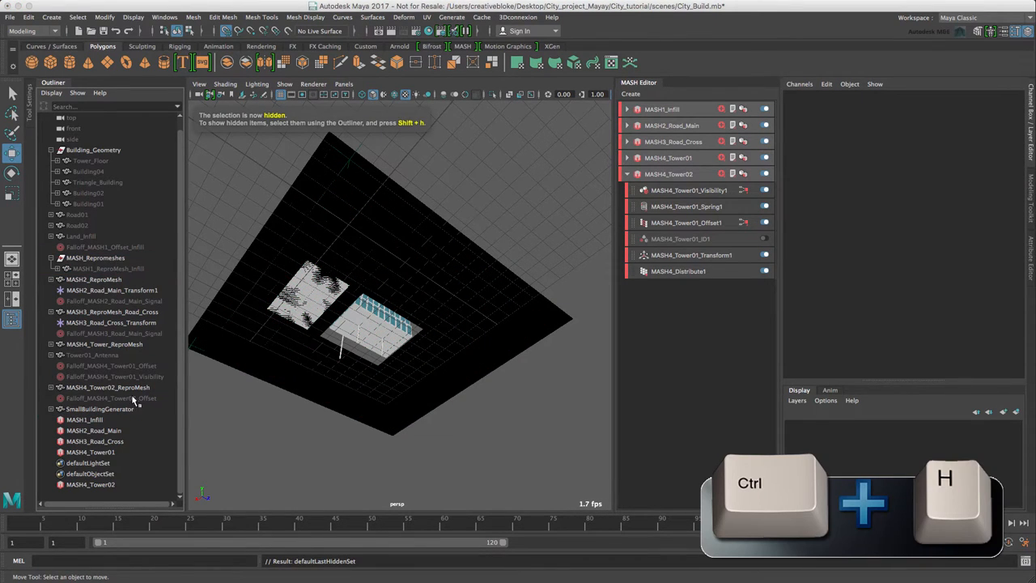
{"action": "left_click", "coordinate": [99, 409]}
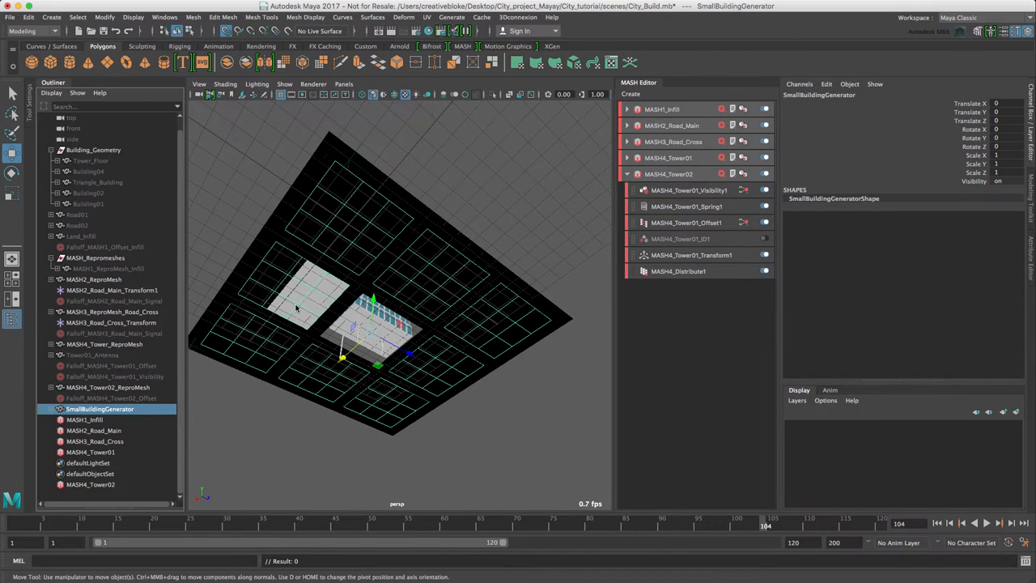
{"action": "right_click_drag", "start_coordinate": [296, 306], "coordinate": [290, 318]}
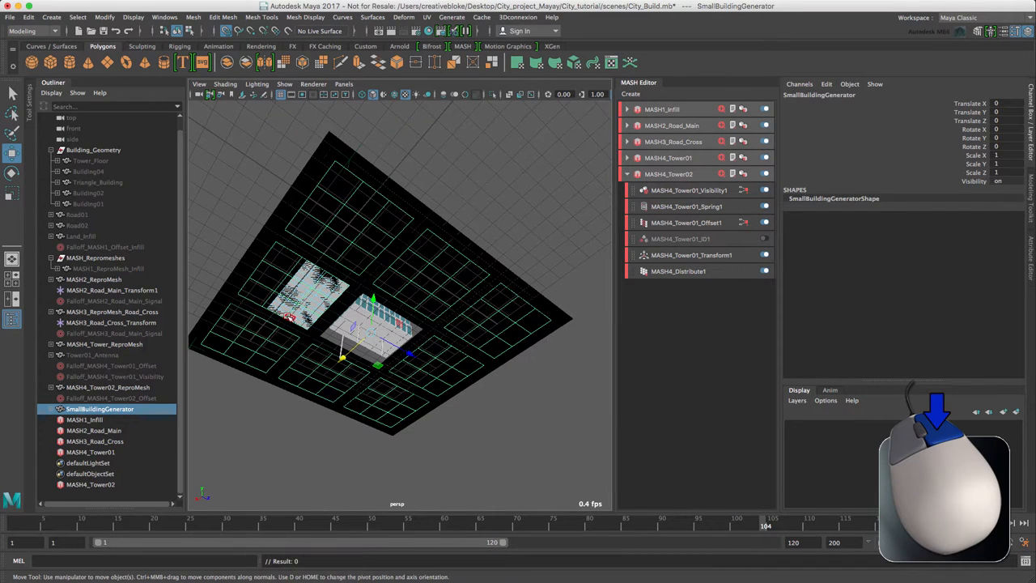
{"action": "left_click", "coordinate": [284, 307]}
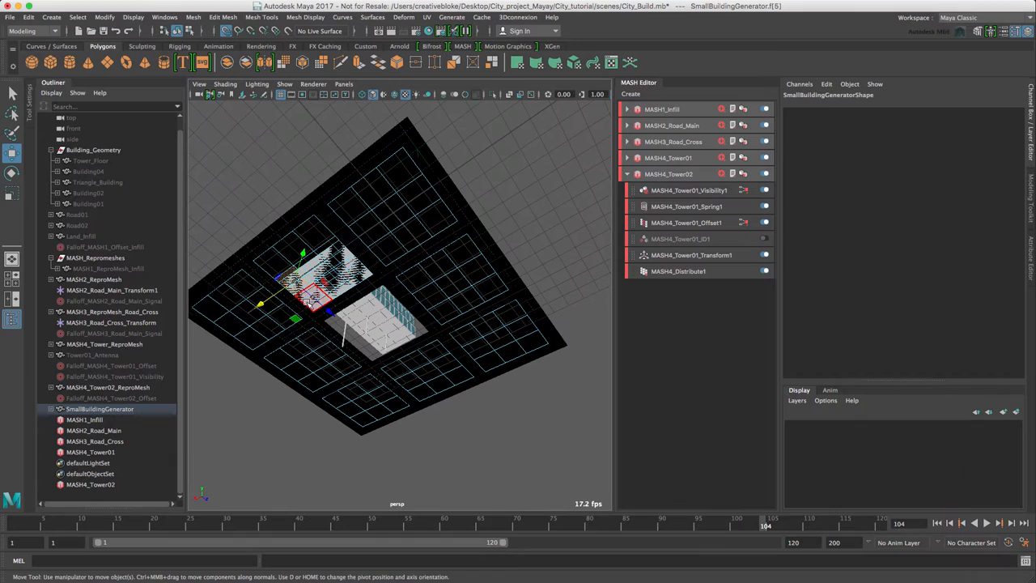
{"action": "left_click_drag", "start_coordinate": [301, 299], "coordinate": [312, 260]}
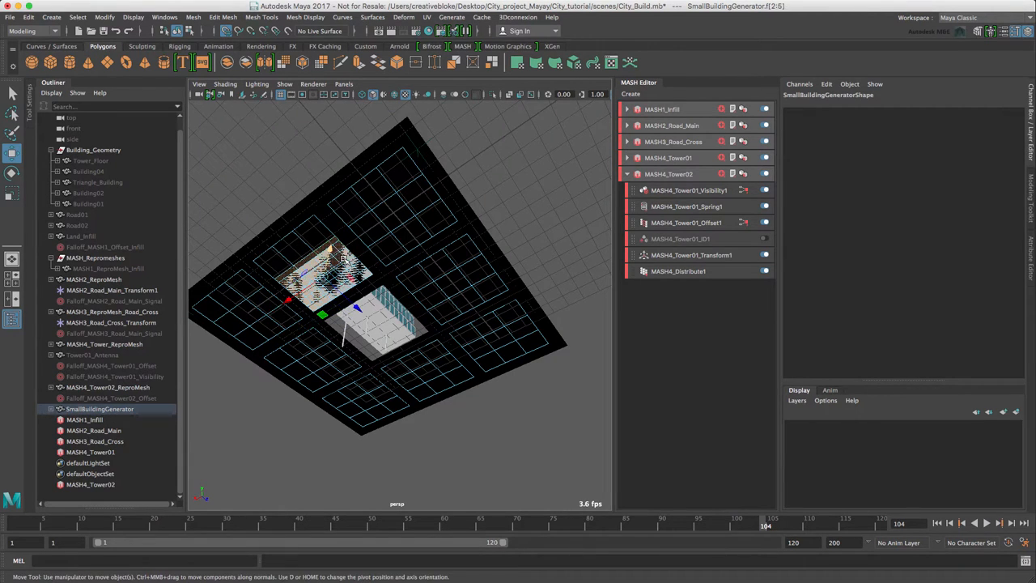
{"action": "left_click", "coordinate": [365, 271], "text": "shift"}
{"action": "left_click", "coordinate": [340, 279], "text": "shift"}
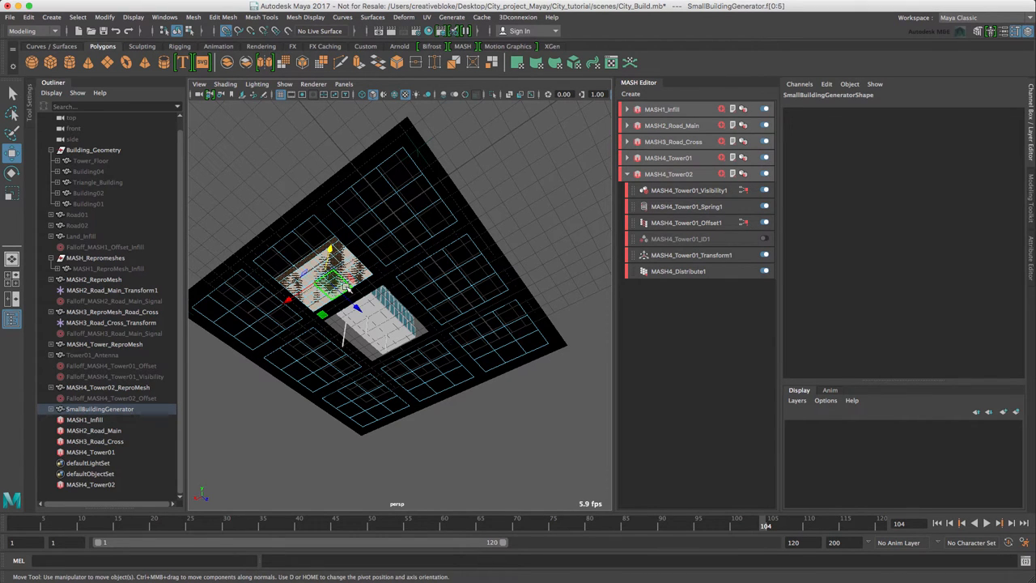
{"action": "left_click", "coordinate": [345, 287]}
{"action": "mouse_move", "coordinate": [345, 288]}
{"action": "left_mouse_down", "text": "alt"}
{"action": "mouse_move", "coordinate": [330, 356]}
{"action": "mouse_move", "coordinate": [348, 324]}
{"action": "left_mouse_up", "text": "alt"}
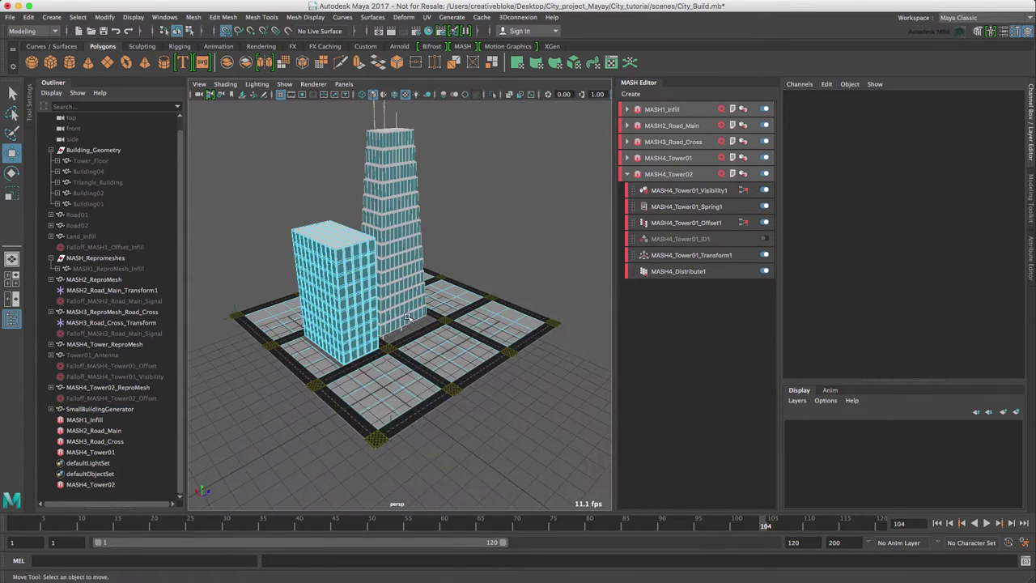
Step: Create MASH5 network from Building01, Building02, Triangle_Building and Building04
{"action": "left_click", "coordinate": [95, 203], "text": "super"}
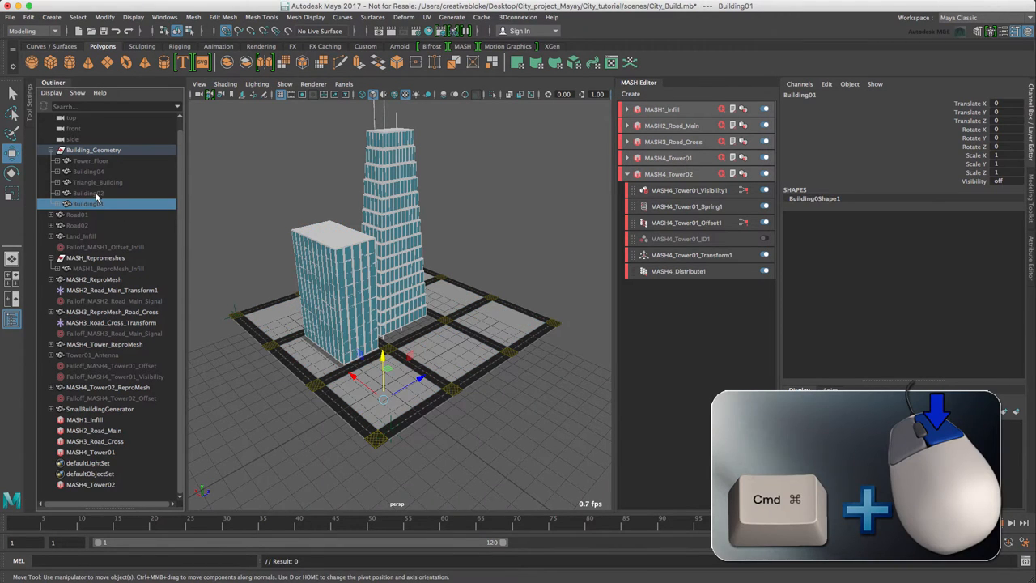
{"action": "left_click", "coordinate": [99, 192], "text": "super"}
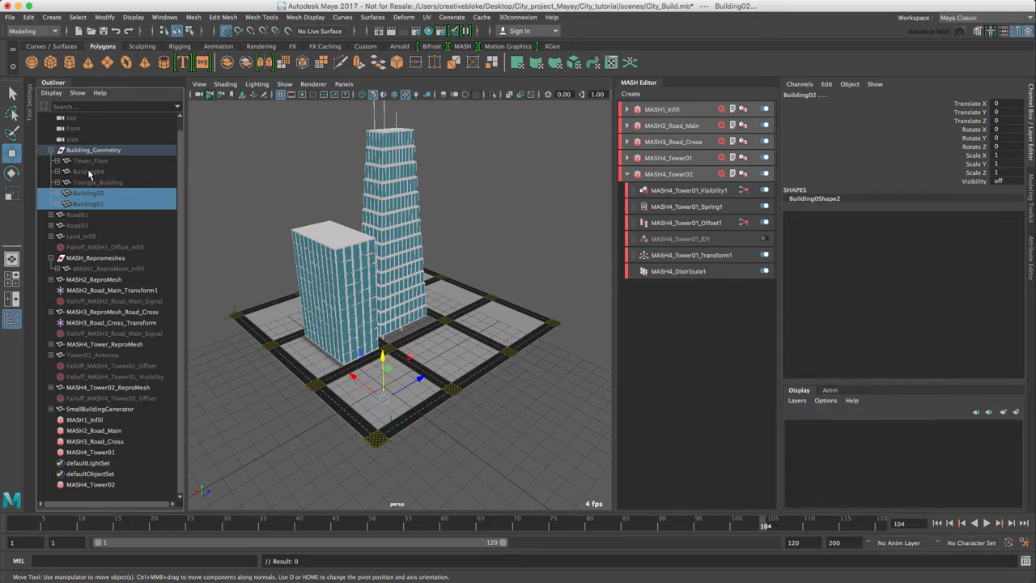
{"action": "left_click", "coordinate": [91, 183], "text": "super"}
{"action": "left_click", "coordinate": [89, 172], "text": "super"}
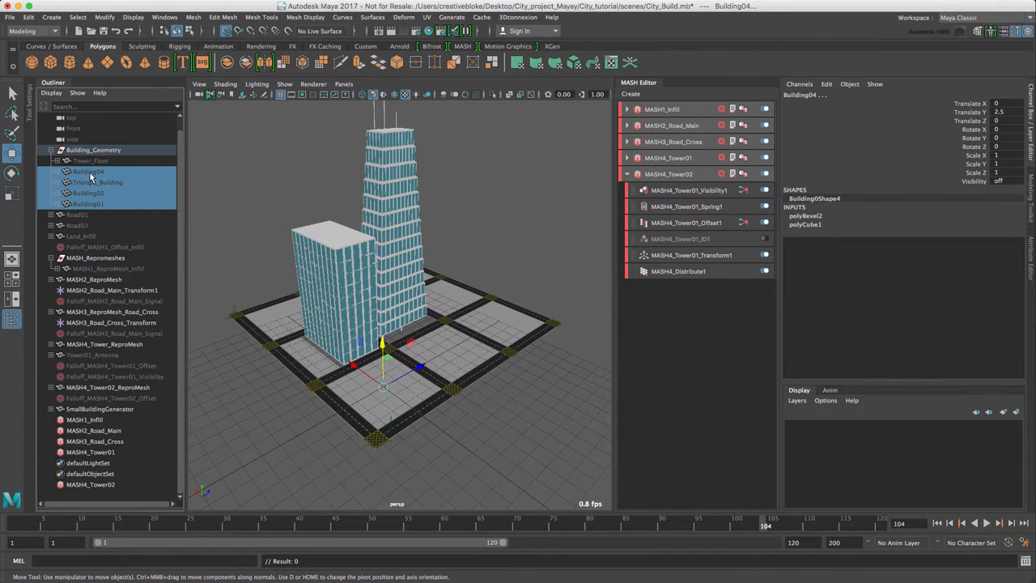
{"action": "left_click", "coordinate": [462, 46]}
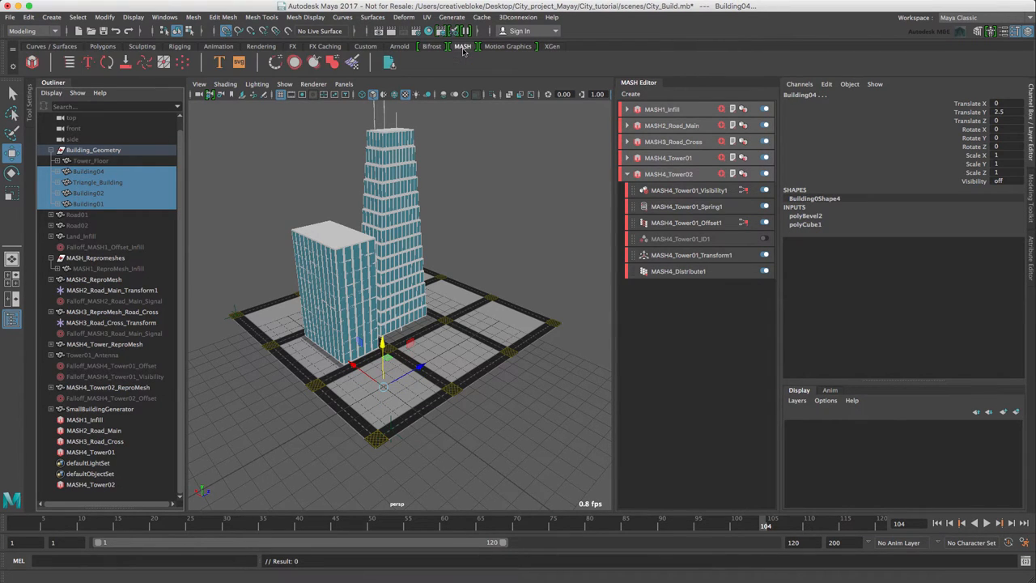
{"action": "left_click", "coordinate": [33, 63]}
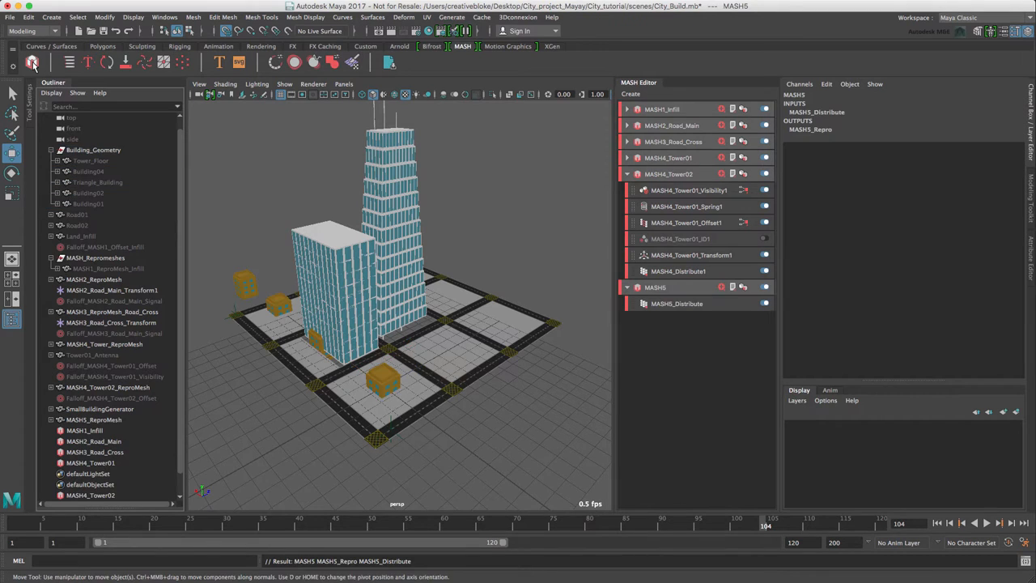
{"action": "left_click_drag", "start_coordinate": [405, 283], "coordinate": [420, 291], "text": "alt"}
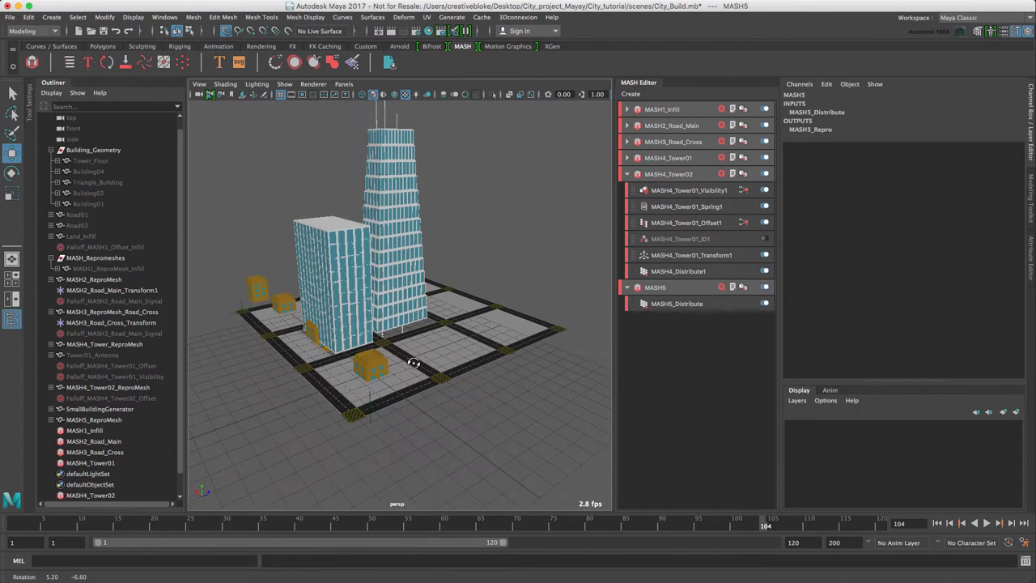
Step: Set MASH5_Distribute's Distribution Type to Mesh
{"action": "left_click", "coordinate": [688, 304]}
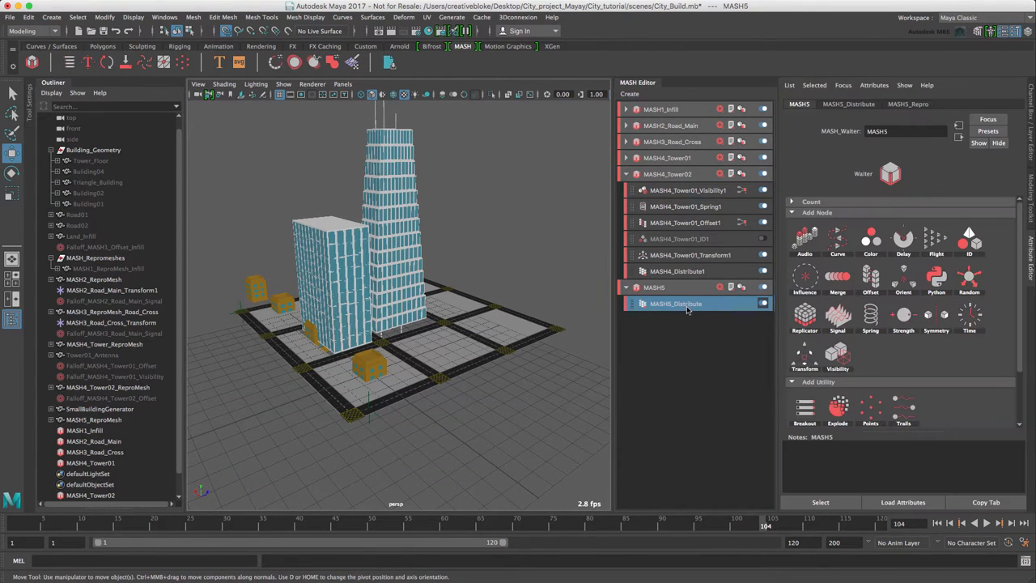
{"action": "left_click", "coordinate": [848, 104]}
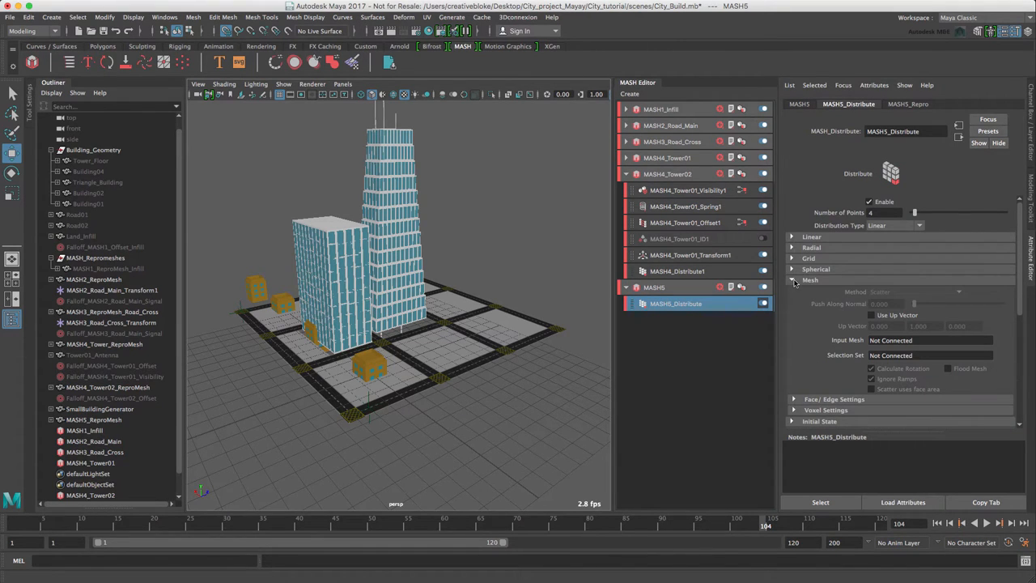
{"action": "left_click", "coordinate": [792, 279]}
{"action": "left_click", "coordinate": [890, 225]}
{"action": "left_click", "coordinate": [876, 270]}
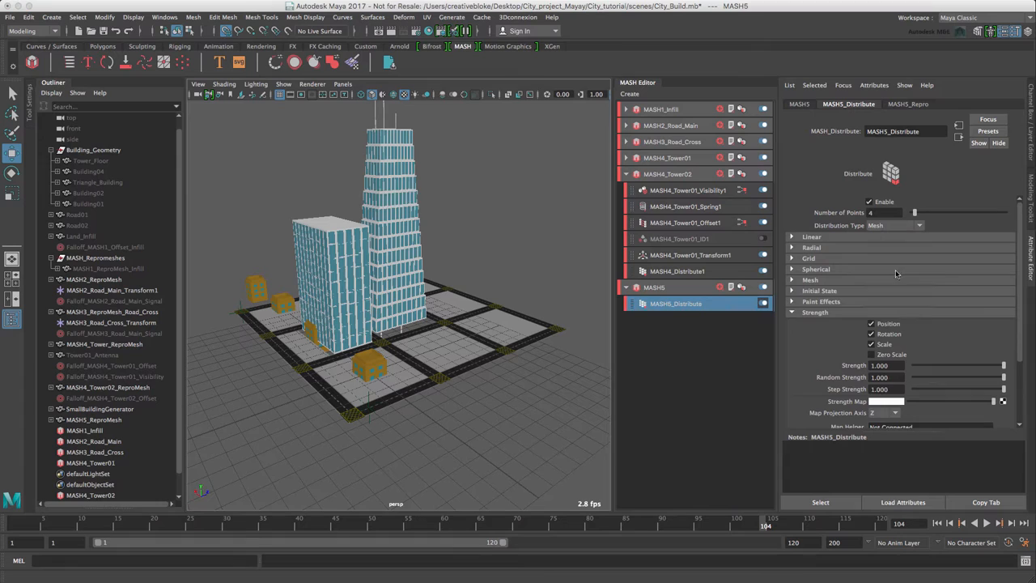
{"action": "left_click", "coordinate": [792, 280]}
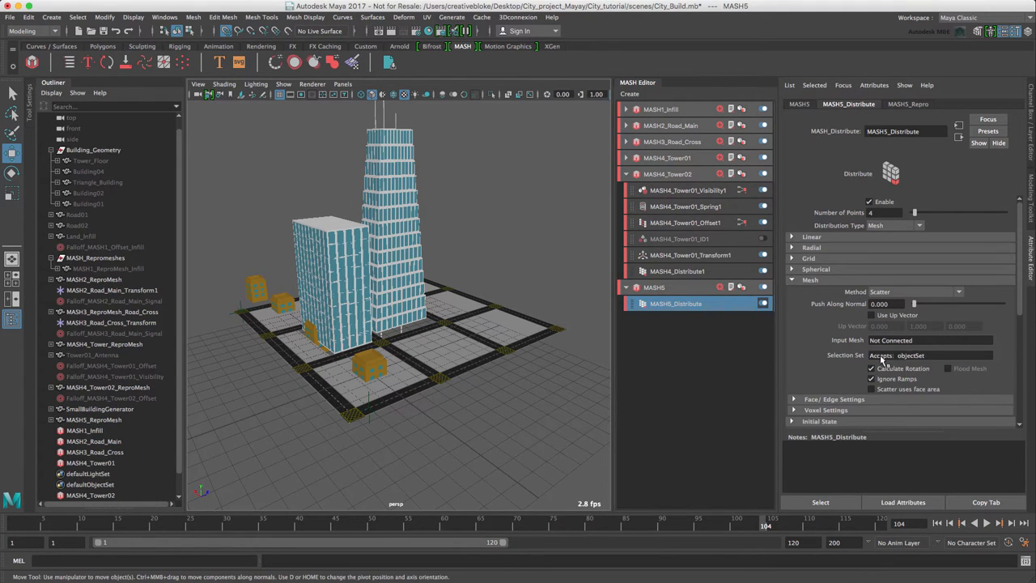
Step: Connect SmallBuildingGenerator as Input Mesh with Face Centre method and Flood Mesh on
{"action": "left_click", "coordinate": [100, 408]}
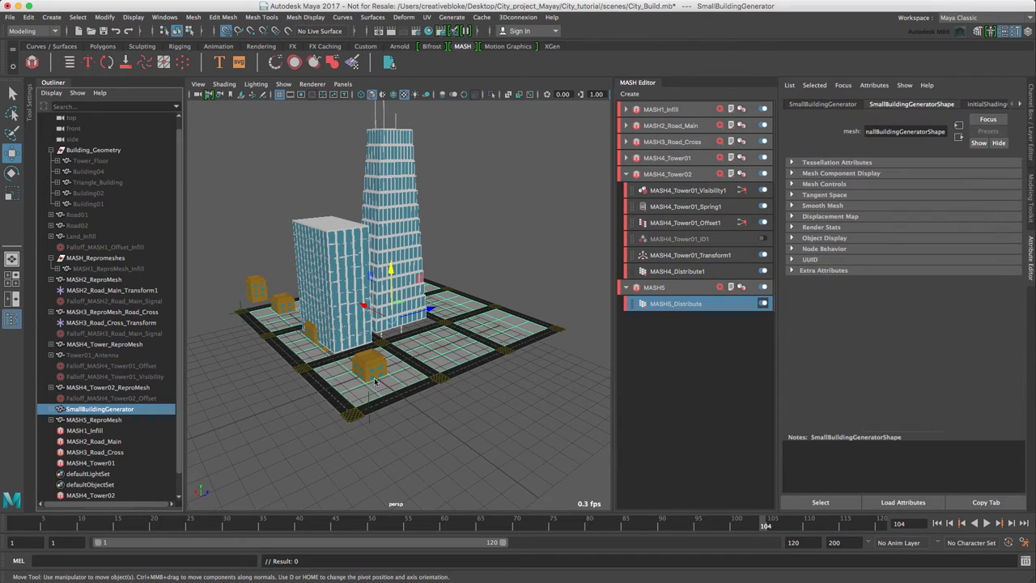
{"action": "left_click", "coordinate": [698, 304]}
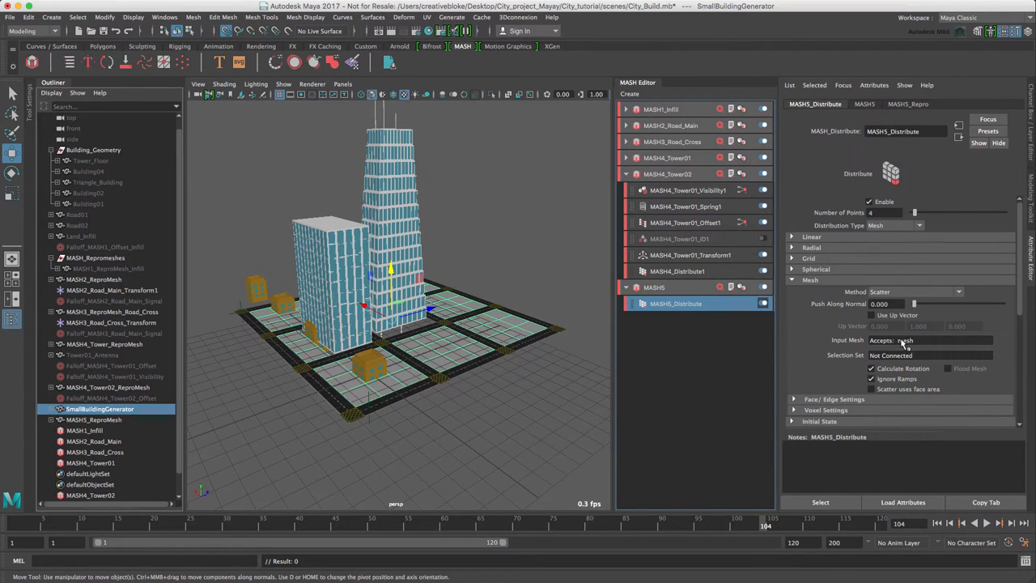
{"action": "middle_click_drag", "start_coordinate": [905, 342], "coordinate": [905, 342]}
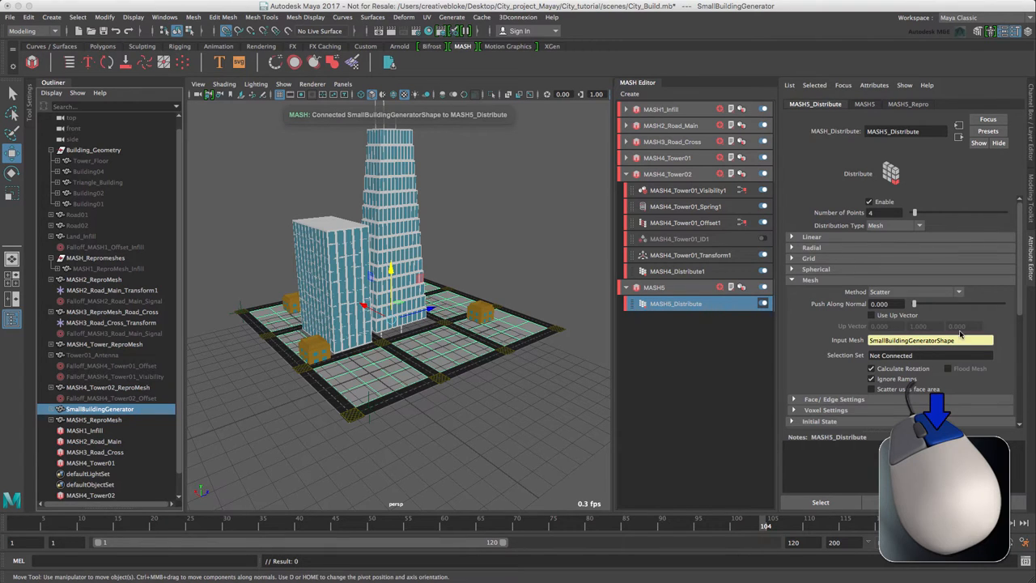
{"action": "left_click", "coordinate": [891, 291]}
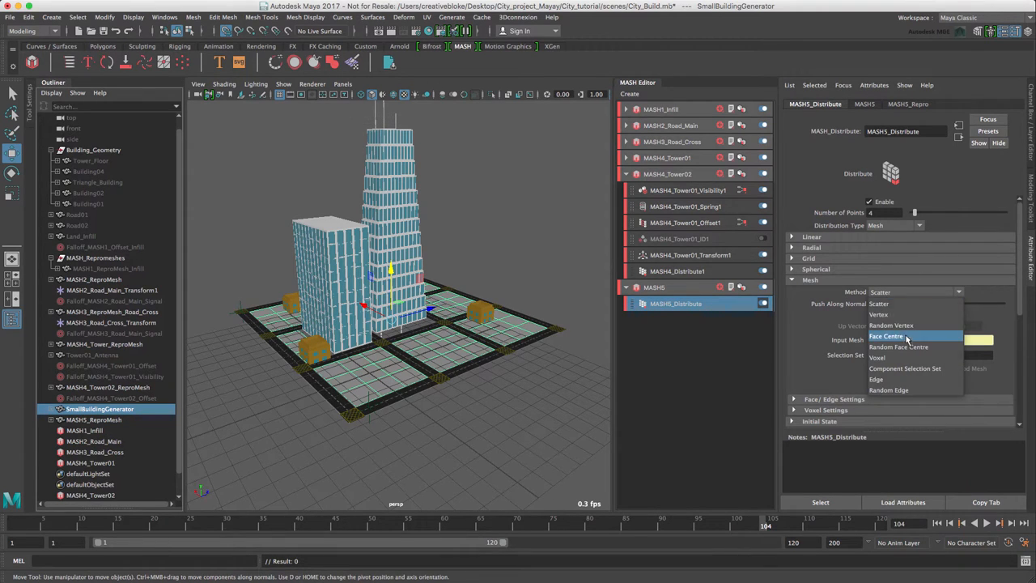
{"action": "left_click", "coordinate": [886, 336]}
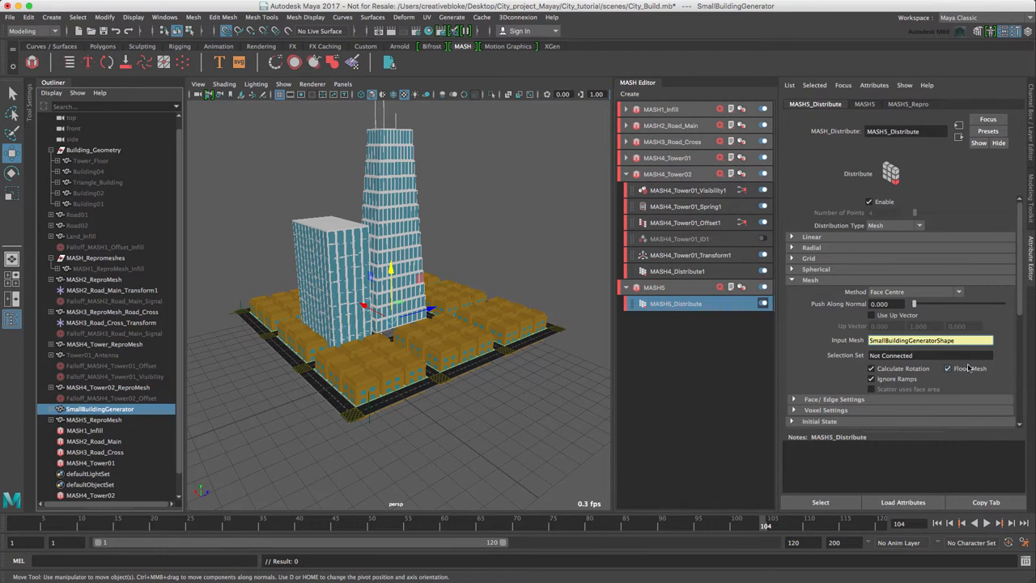
{"action": "left_click", "coordinate": [948, 369]}
{"action": "mouse_move", "coordinate": [485, 340]}
{"action": "left_mouse_down", "text": "alt"}
{"action": "mouse_move", "coordinate": [431, 394]}
{"action": "mouse_move", "coordinate": [516, 373]}
{"action": "left_mouse_up", "text": "alt"}
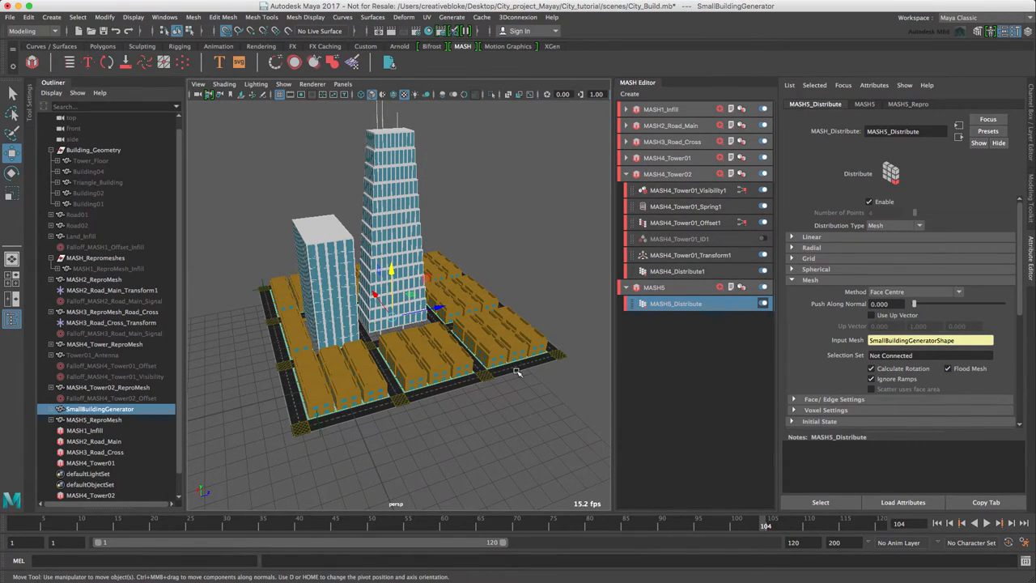
Step: Add an ID node to MASH5 and set its ID Count so all four buildings cycle across the blocks
{"action": "left_click", "coordinate": [661, 288]}
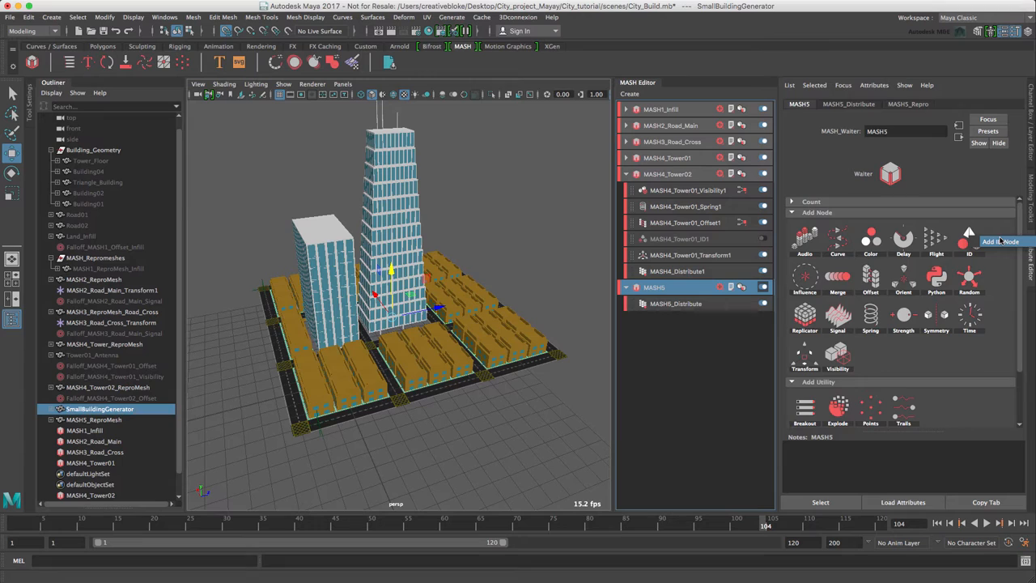
{"action": "left_click", "coordinate": [999, 241]}
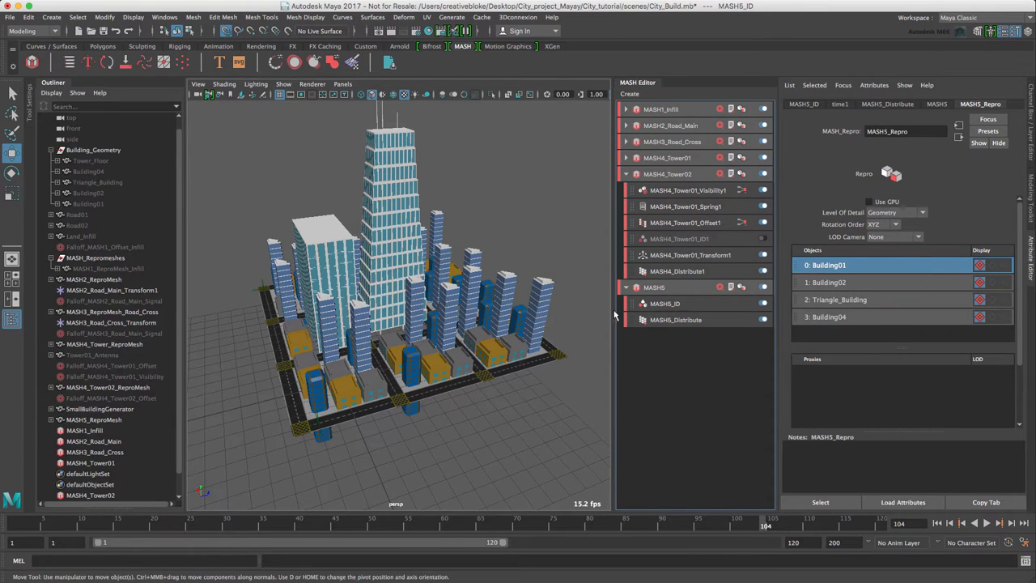
{"action": "left_click", "coordinate": [671, 303]}
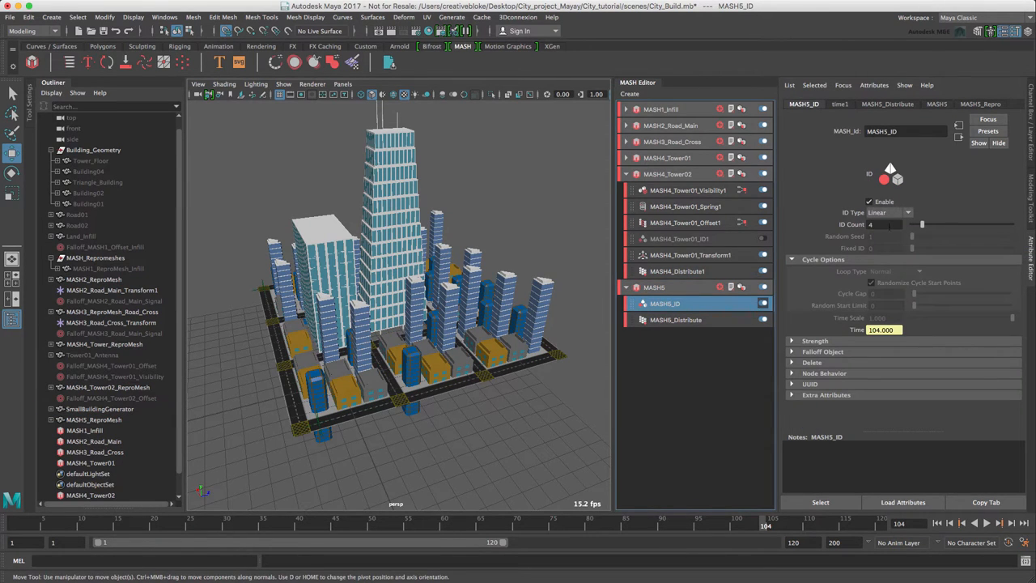
{"action": "mouse_move", "coordinate": [893, 226]}
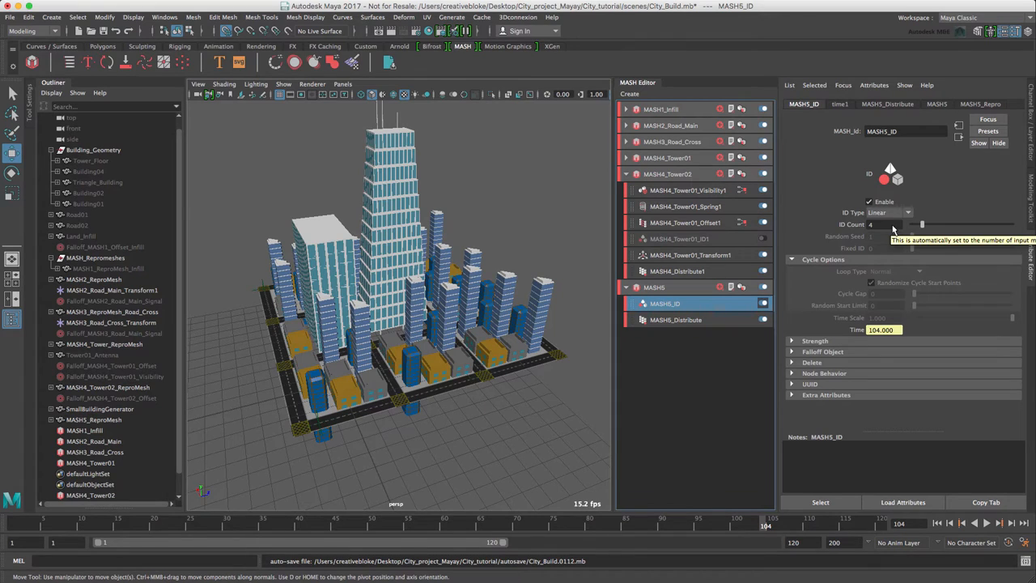
{"action": "left_click", "coordinate": [883, 224]}
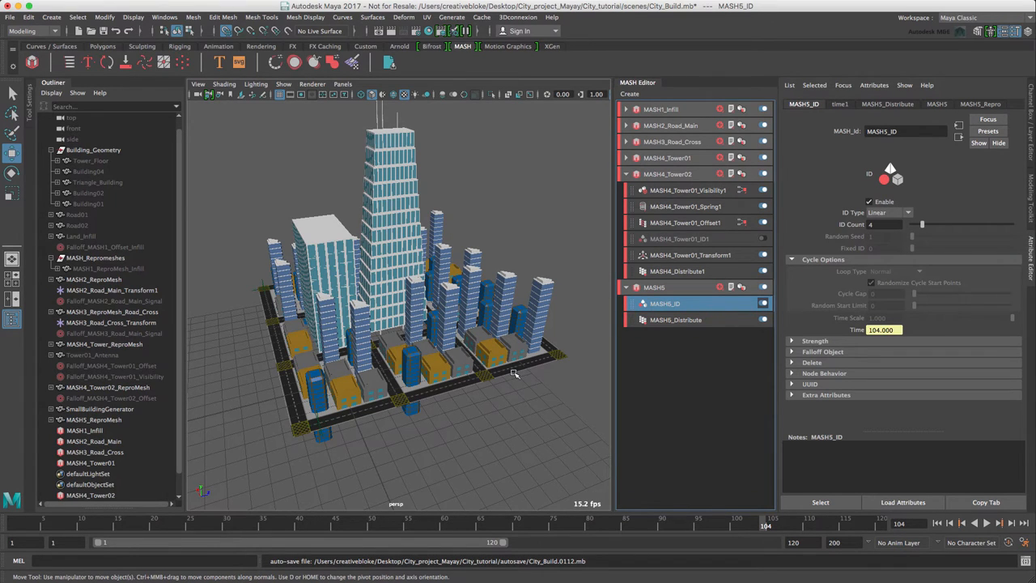
{"action": "mouse_move", "coordinate": [215, 407]}
{"action": "left_mouse_down", "text": "alt"}
{"action": "mouse_move", "coordinate": [262, 373]}
{"action": "mouse_move", "coordinate": [312, 382]}
{"action": "left_mouse_up", "text": "alt"}
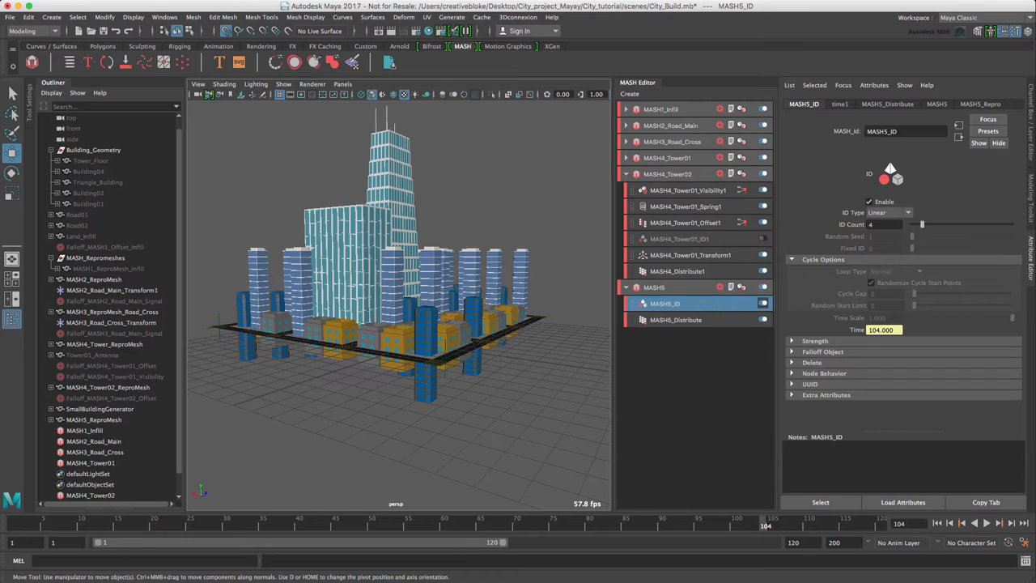
Step: Put each building into its own group with Ctrl+G
{"action": "left_click", "coordinate": [95, 204]}
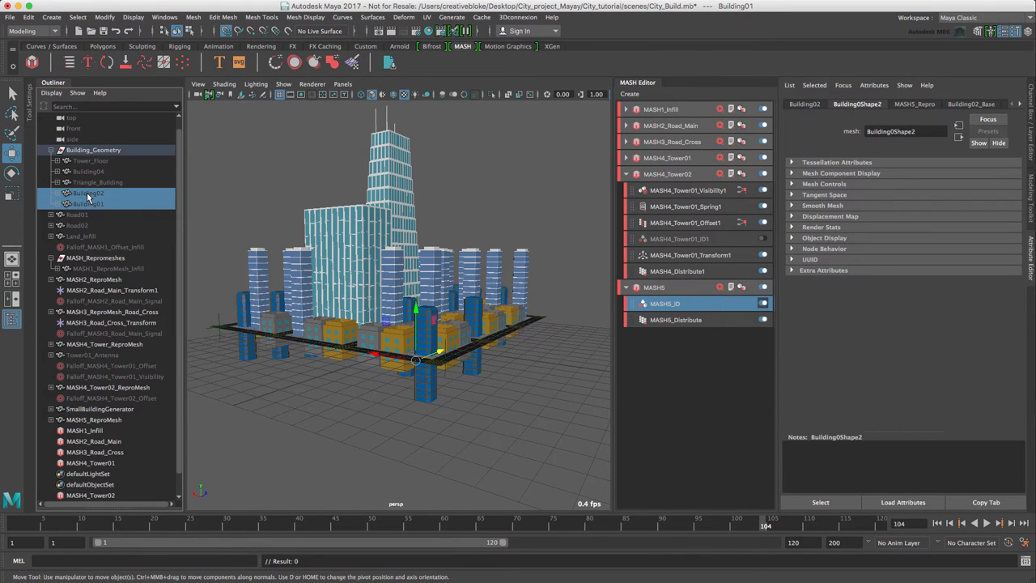
{"action": "left_click", "coordinate": [89, 172], "text": "ctrl"}
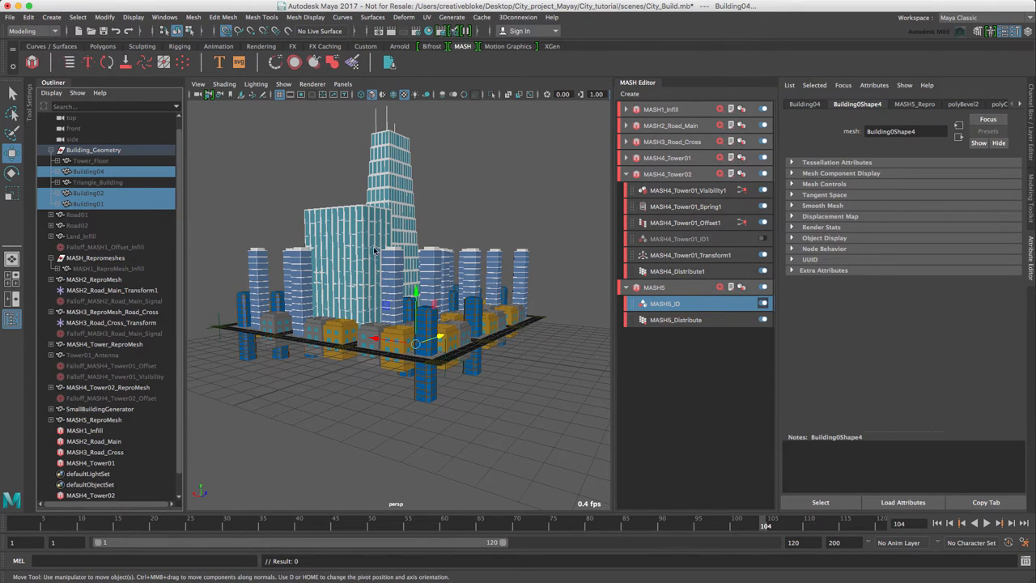
{"action": "left_click_drag", "start_coordinate": [374, 249], "coordinate": [400, 275], "text": "alt"}
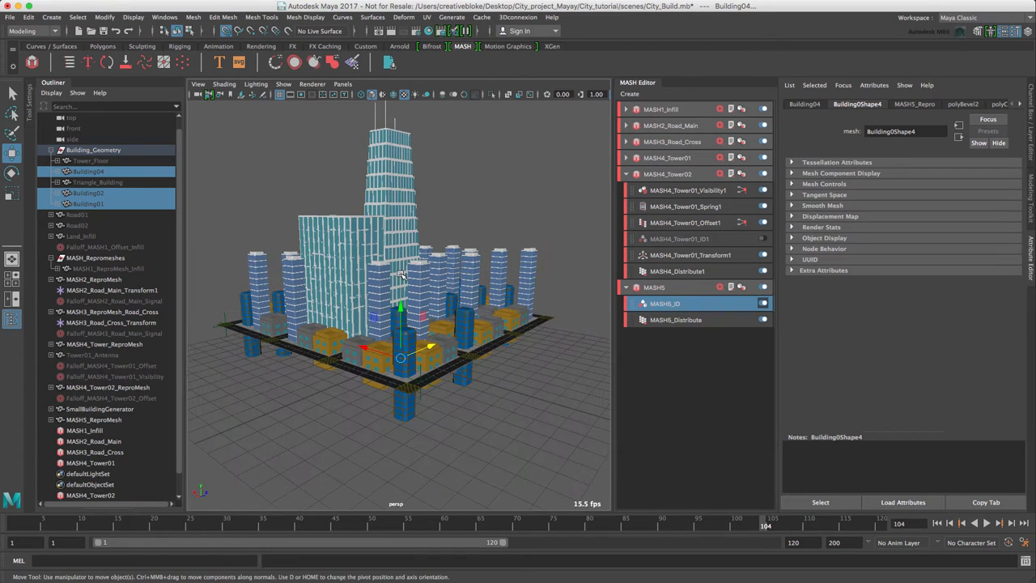
{"action": "left_click", "coordinate": [81, 204]}
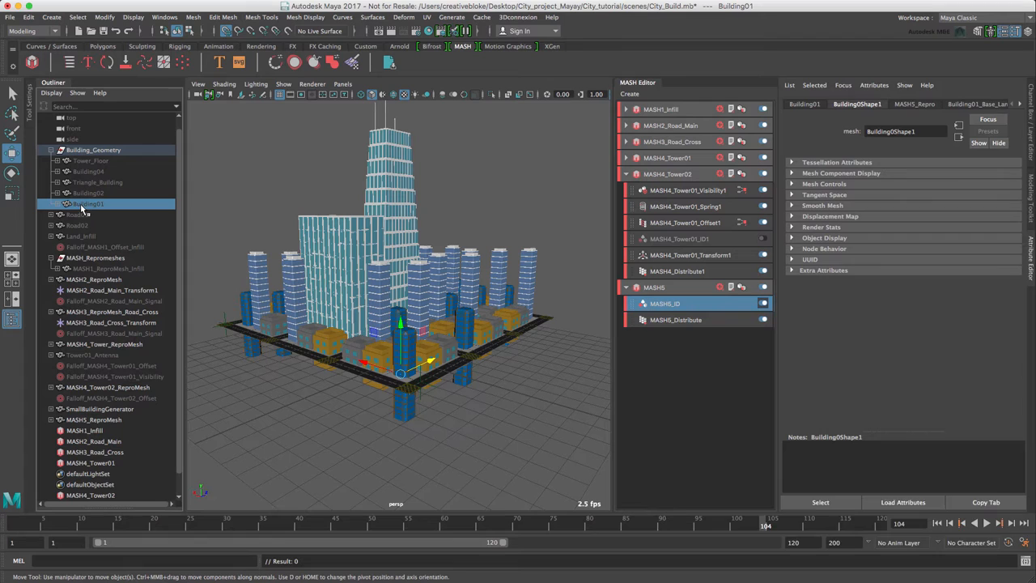
{"action": "key", "text": "ctrl+g"}
{"action": "key", "text": "ctrl+g"}
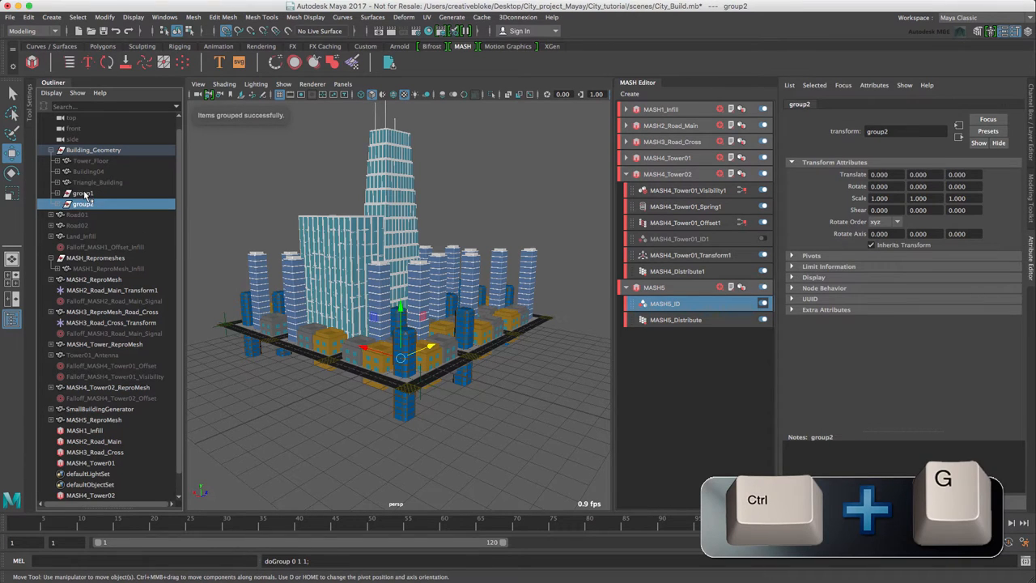
{"action": "key", "text": "ctrl+g"}
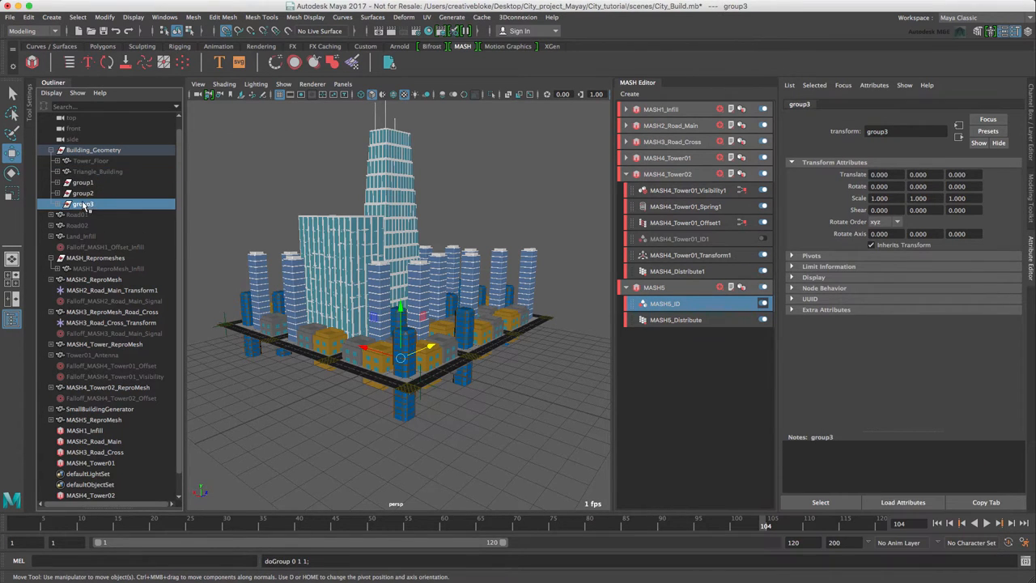
Step: Rename group1, group2 and group3 to BG01G, BG02G and BG04G
{"action": "double_click", "coordinate": [83, 183]}
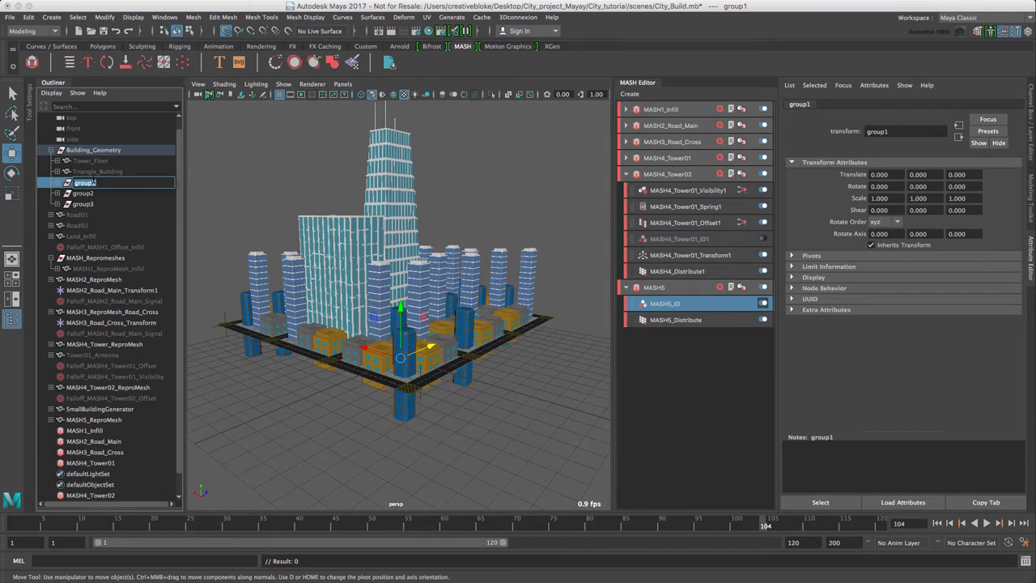
{"action": "type", "text": "BG01G"}
{"action": "key", "text": "Return"}
{"action": "left_click", "coordinate": [58, 182]}
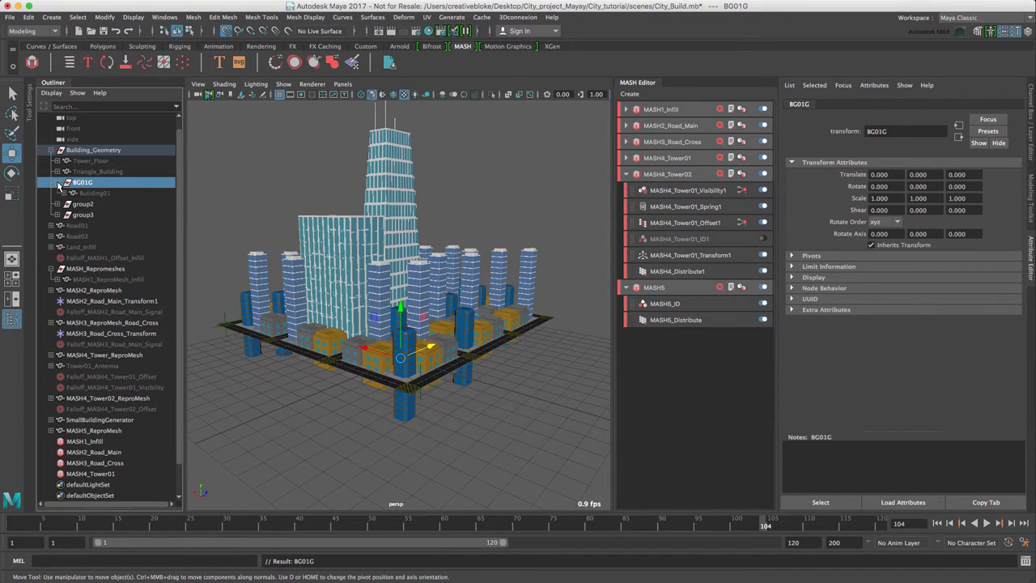
{"action": "double_click", "coordinate": [83, 204]}
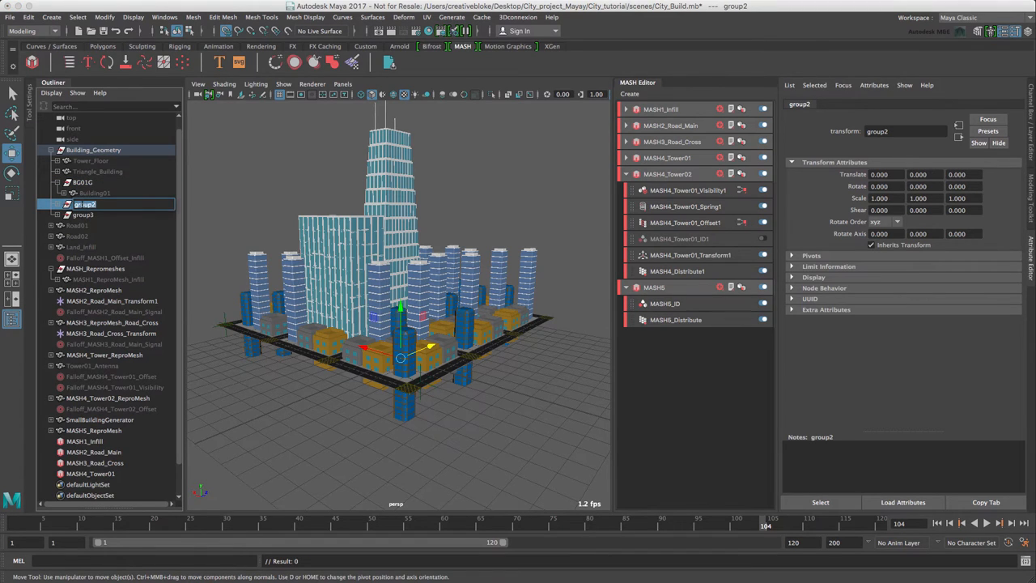
{"action": "type", "text": "BG02G"}
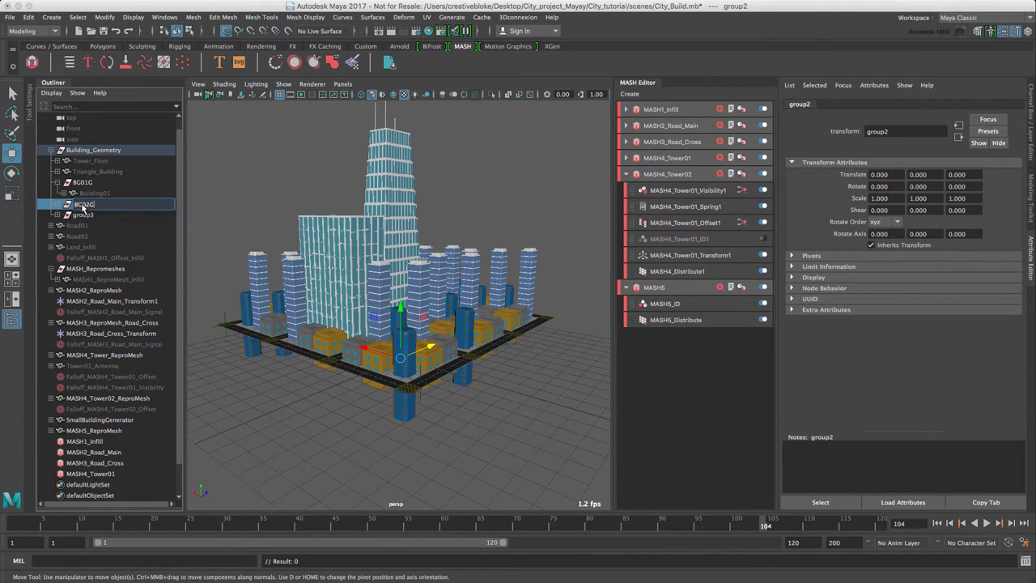
{"action": "key", "text": "Return"}
{"action": "double_click", "coordinate": [84, 215]}
{"action": "type", "text": "BG04G"}
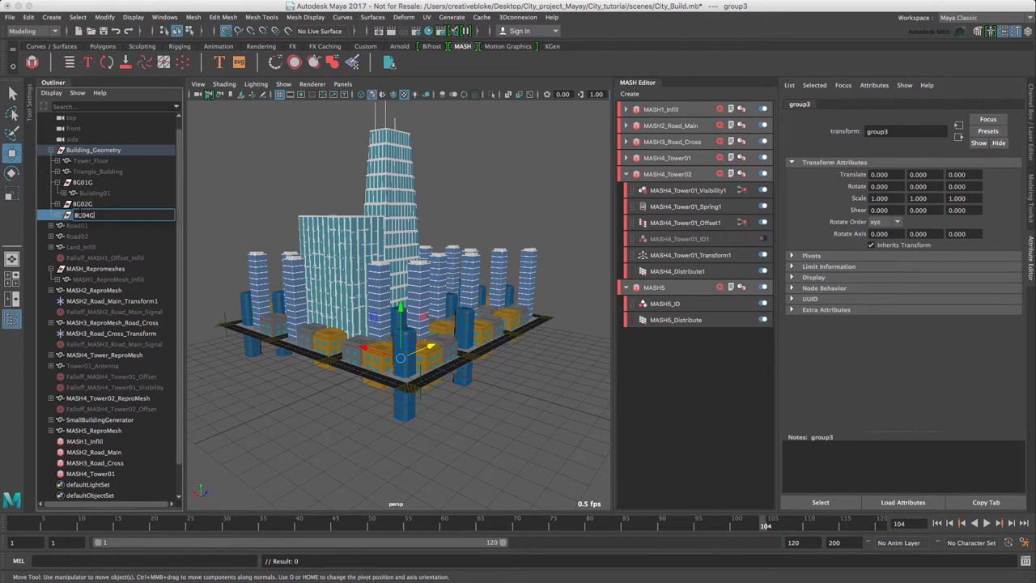
{"action": "key", "text": "Return"}
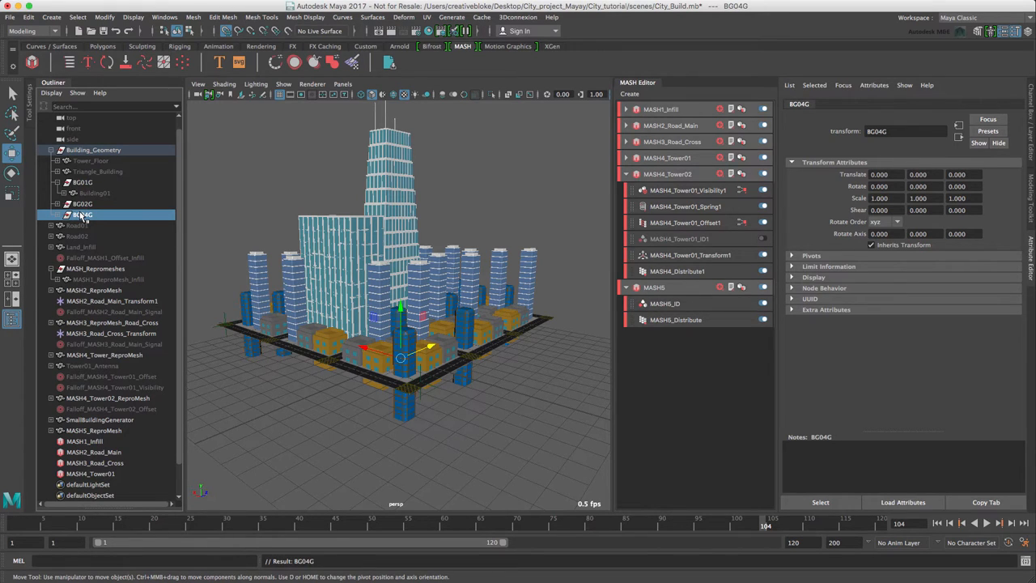
Step: Rename the network and nodes to MASH5_Buildings, MASH5_ID_Buildings and MASH5_Distribute_Buildings
{"action": "left_click", "coordinate": [655, 287]}
{"action": "type", "text": "MASH5_Buildings"}
{"action": "left_click", "coordinate": [906, 131]}
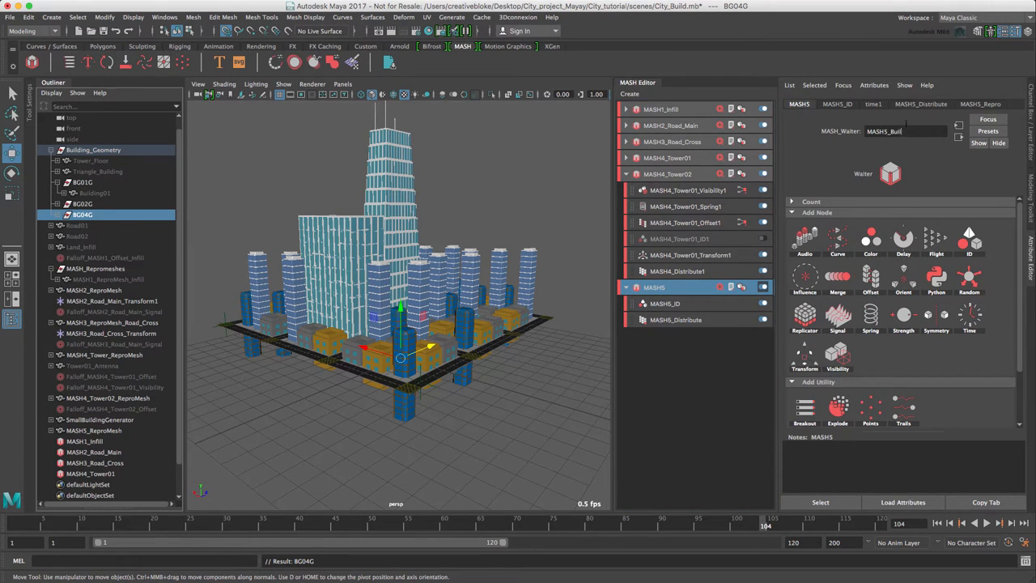
{"action": "key", "text": "Return"}
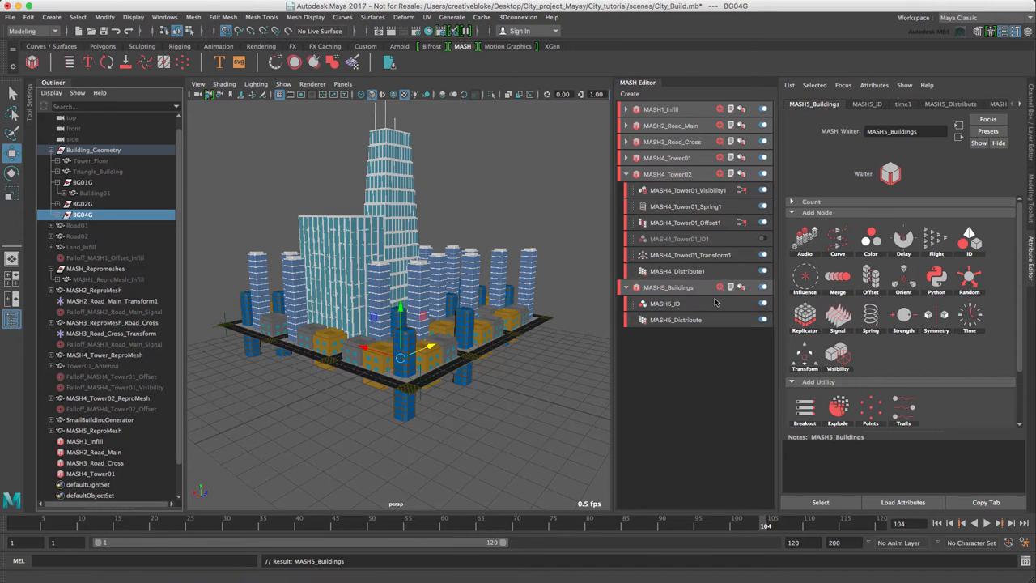
{"action": "left_click", "coordinate": [683, 303]}
{"action": "type", "text": "_Buildings"}
{"action": "key", "text": "Return"}
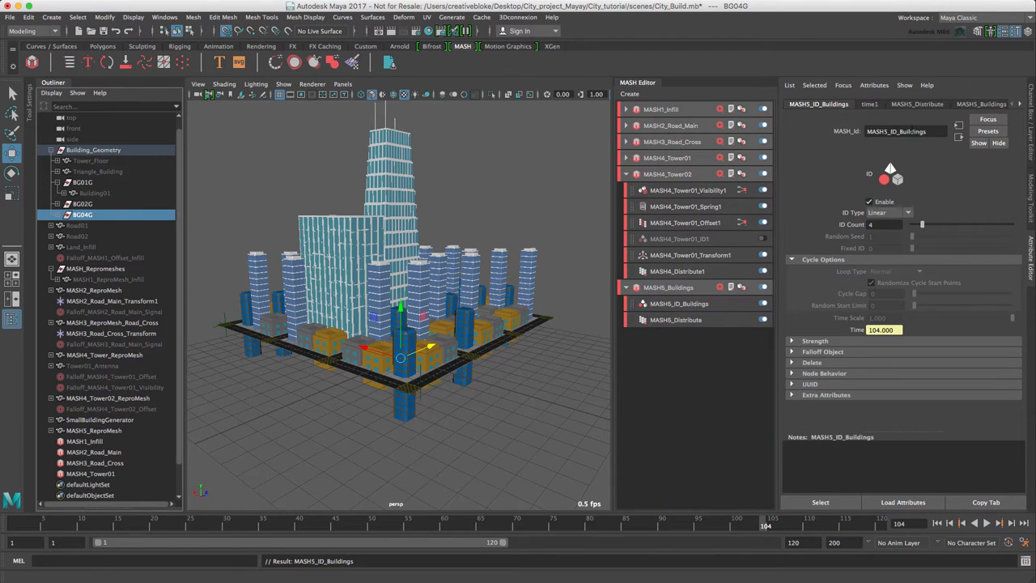
{"action": "left_click", "coordinate": [676, 320]}
{"action": "type", "text": "_Buildings"}
{"action": "key", "text": "Return"}
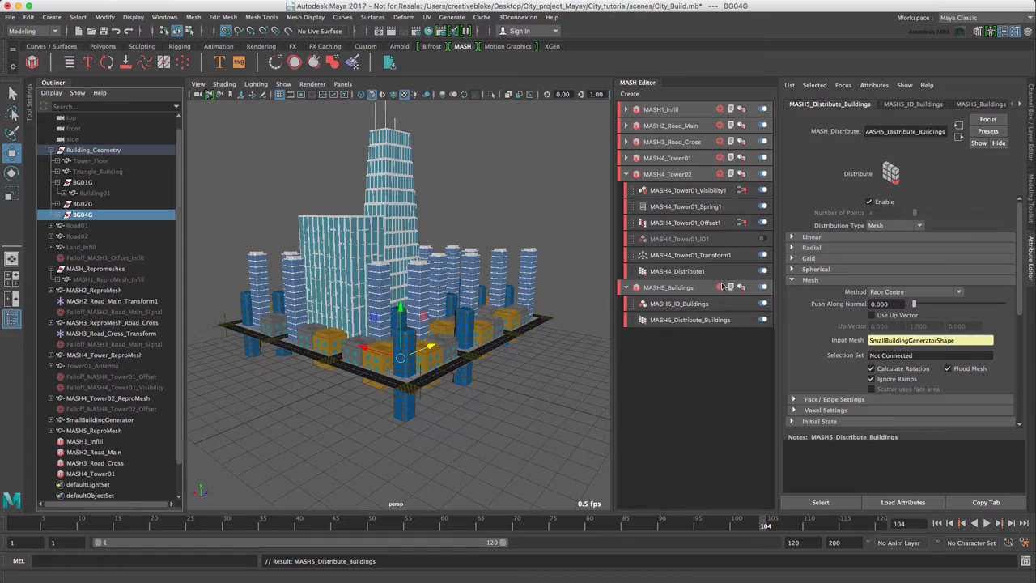
Step: Delete Building01, Building02 and Building04 from the Repro objects, keeping Triangle_Building
{"action": "left_click", "coordinate": [742, 289]}
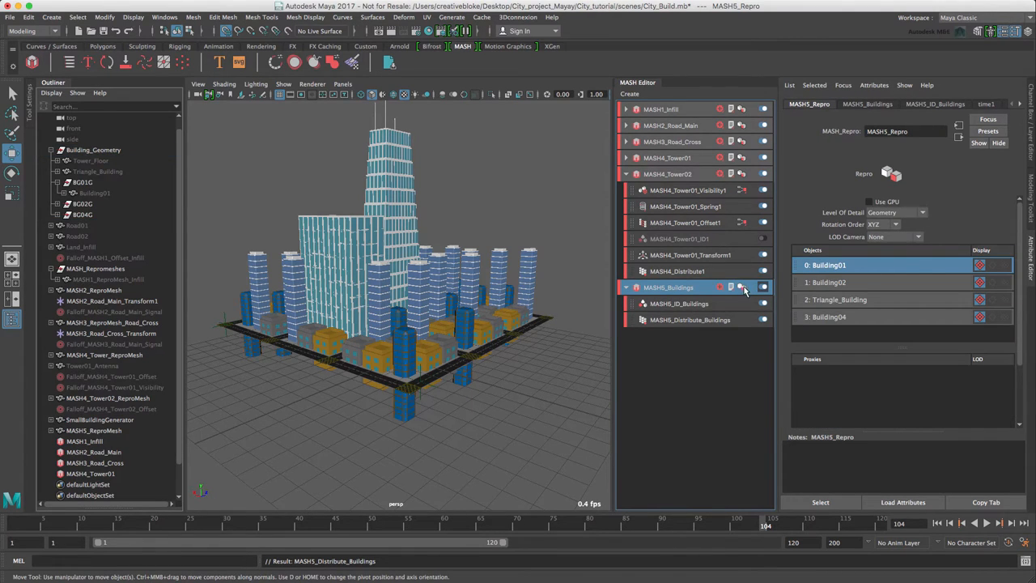
{"action": "left_click", "coordinate": [869, 281], "text": "shift"}
{"action": "right_click", "coordinate": [877, 317]}
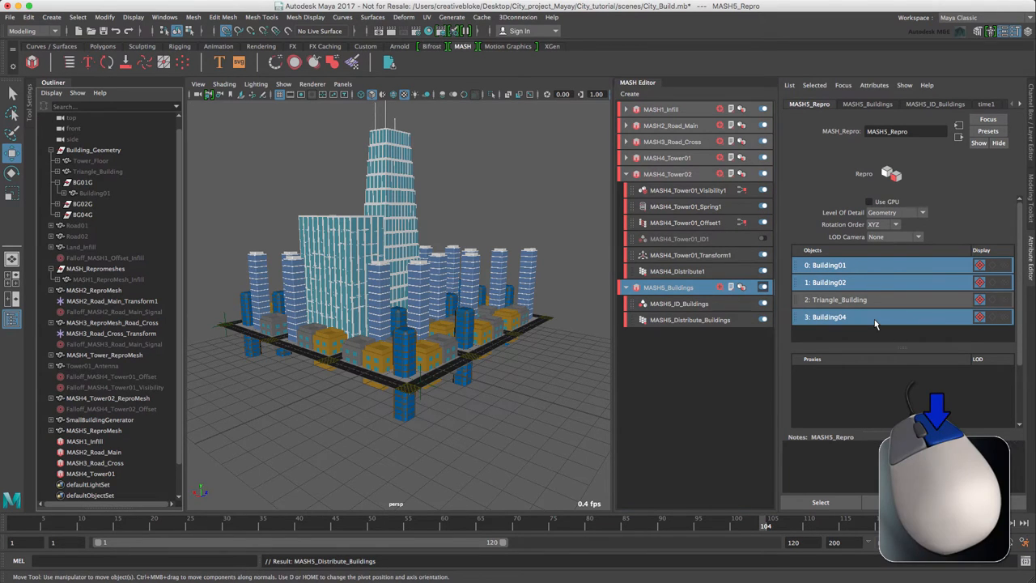
{"action": "left_click", "coordinate": [898, 314]}
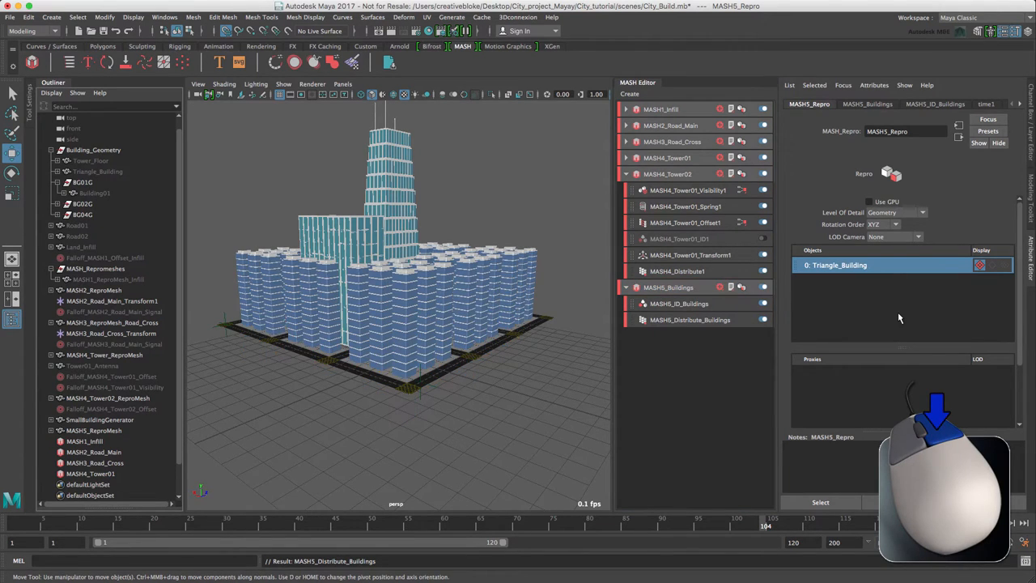
Step: Select the BG01G, BG02G and BG04G groups in the Outliner
{"action": "left_click", "coordinate": [682, 290]}
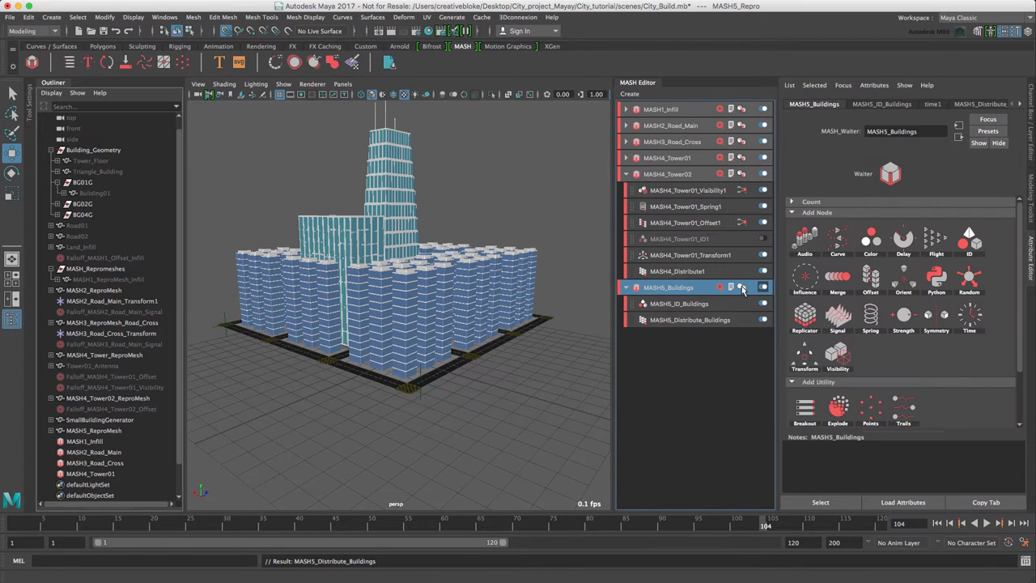
{"action": "left_click", "coordinate": [743, 288]}
{"action": "left_click", "coordinate": [81, 215]}
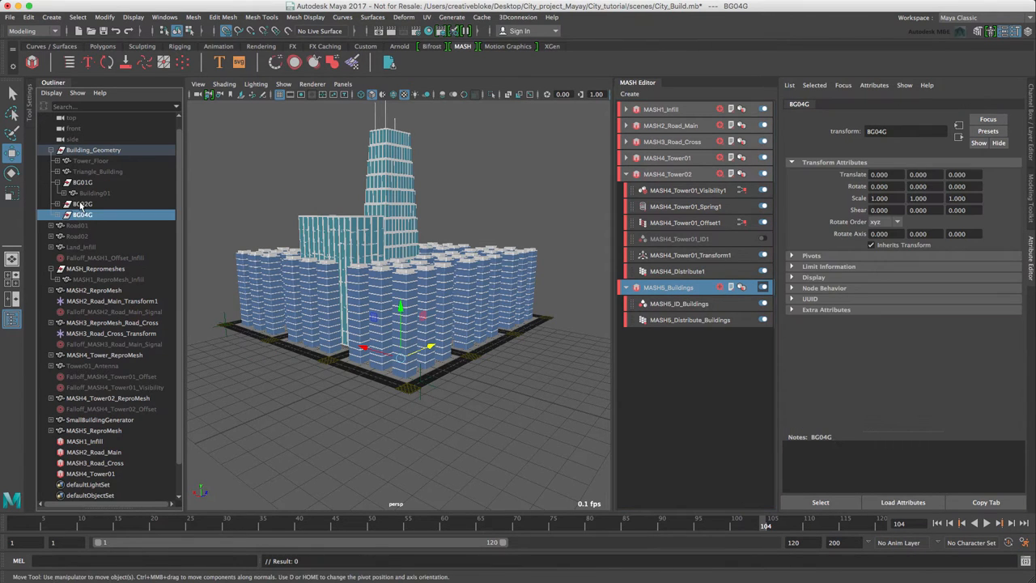
{"action": "left_click", "coordinate": [742, 288]}
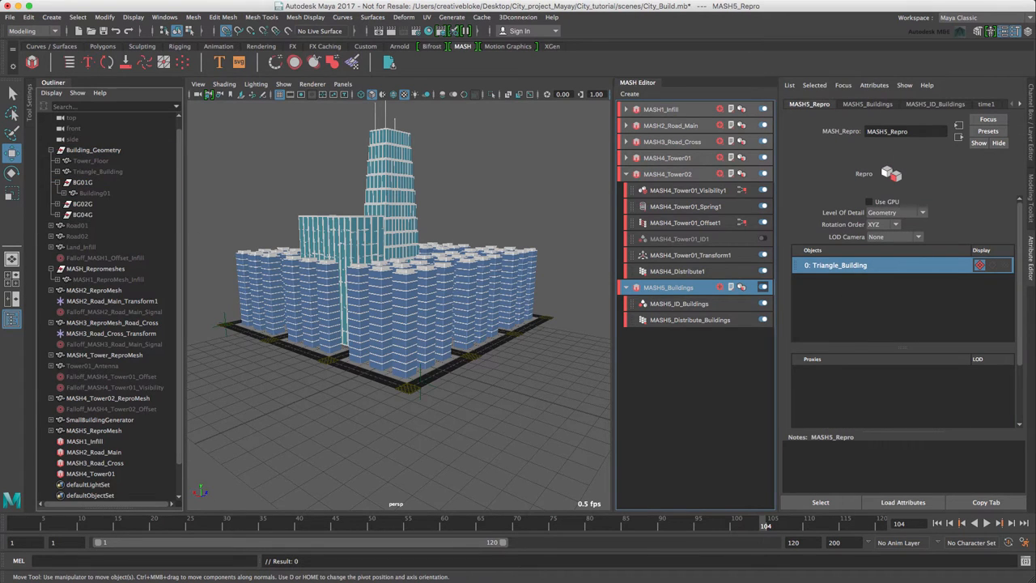
{"action": "left_click", "coordinate": [83, 214]}
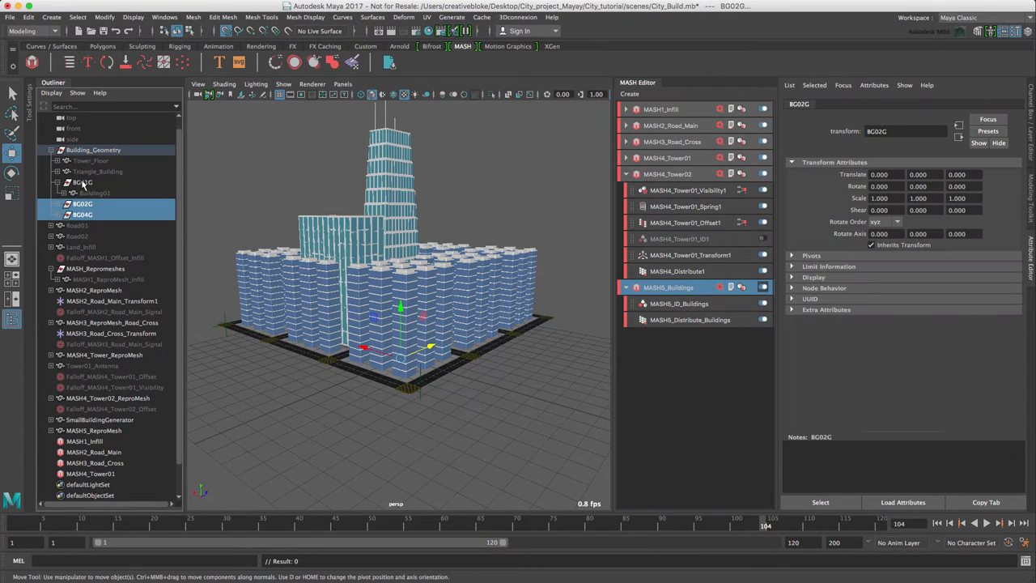
{"action": "left_click", "coordinate": [83, 183], "text": "shift"}
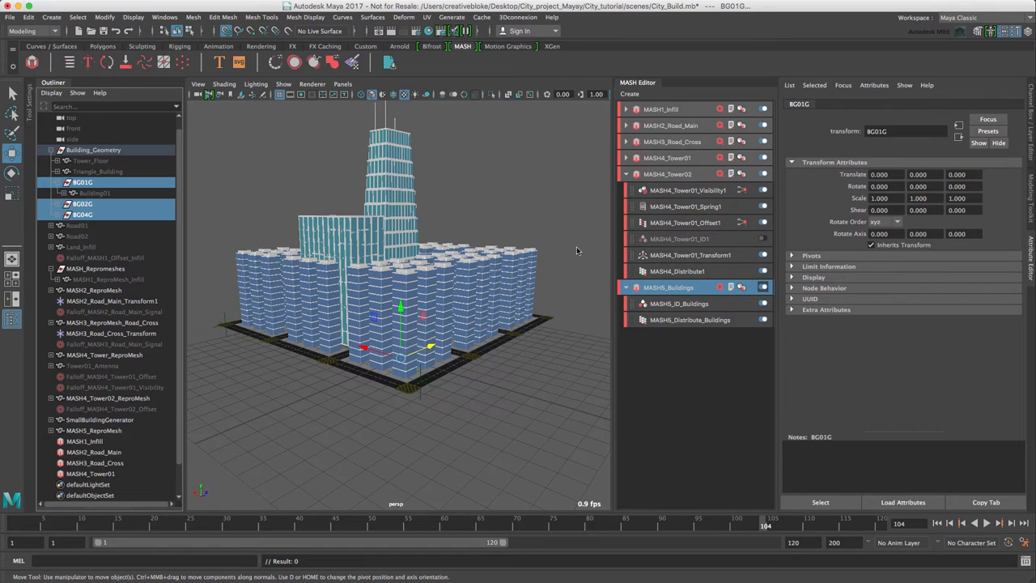
Step: Add the three selected groups to MASH5_Repro's objects via Add selected objects
{"action": "left_click", "coordinate": [668, 287]}
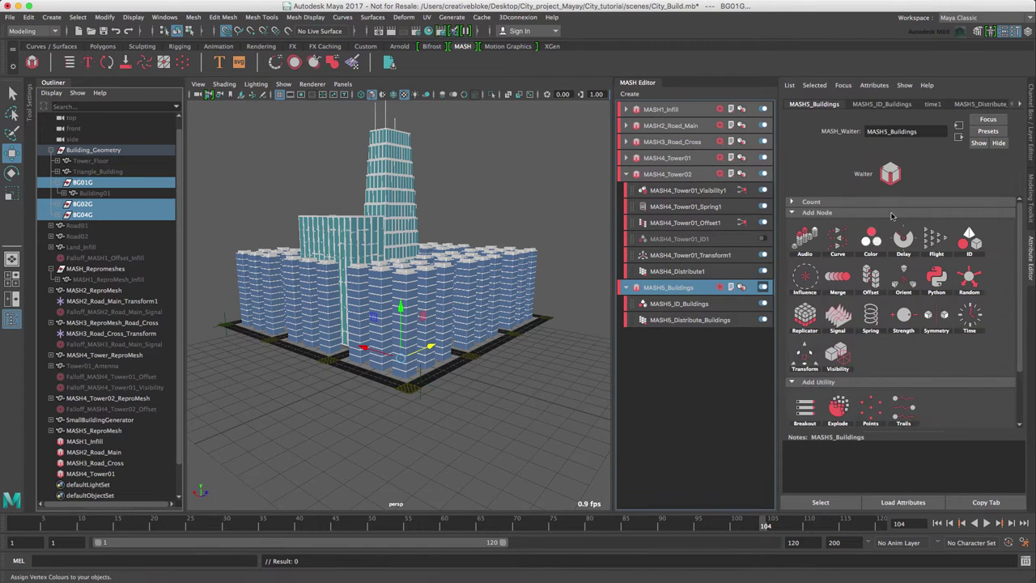
{"action": "left_click", "coordinate": [1019, 105]}
{"action": "left_click", "coordinate": [1019, 106]}
{"action": "left_click", "coordinate": [984, 105]}
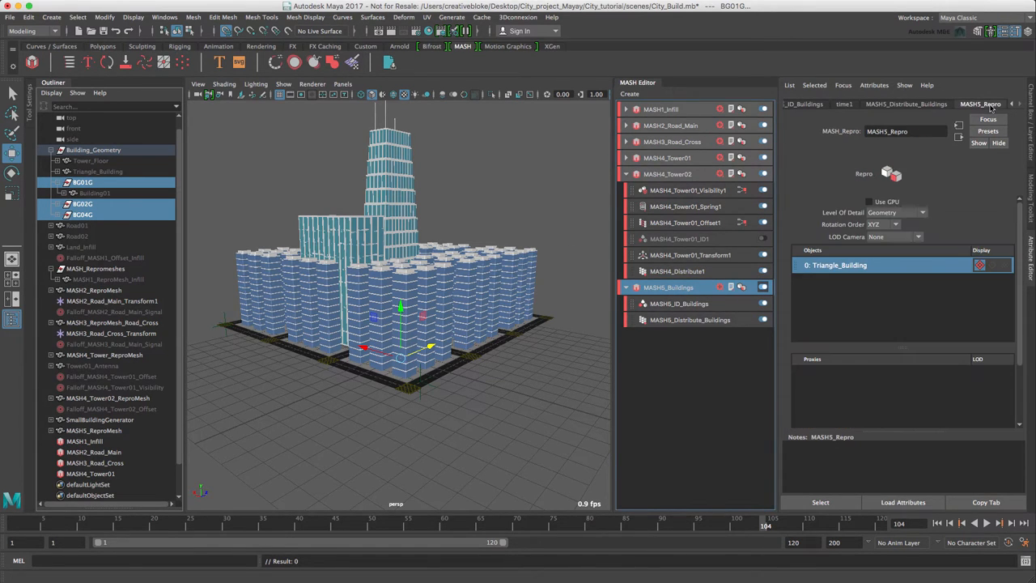
{"action": "right_click", "coordinate": [898, 308]}
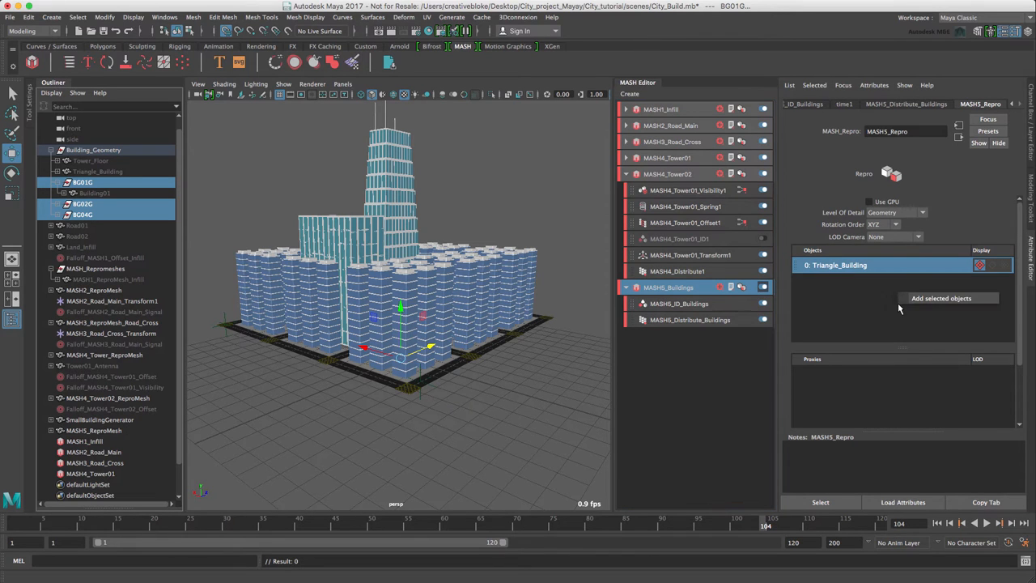
{"action": "left_click", "coordinate": [951, 299]}
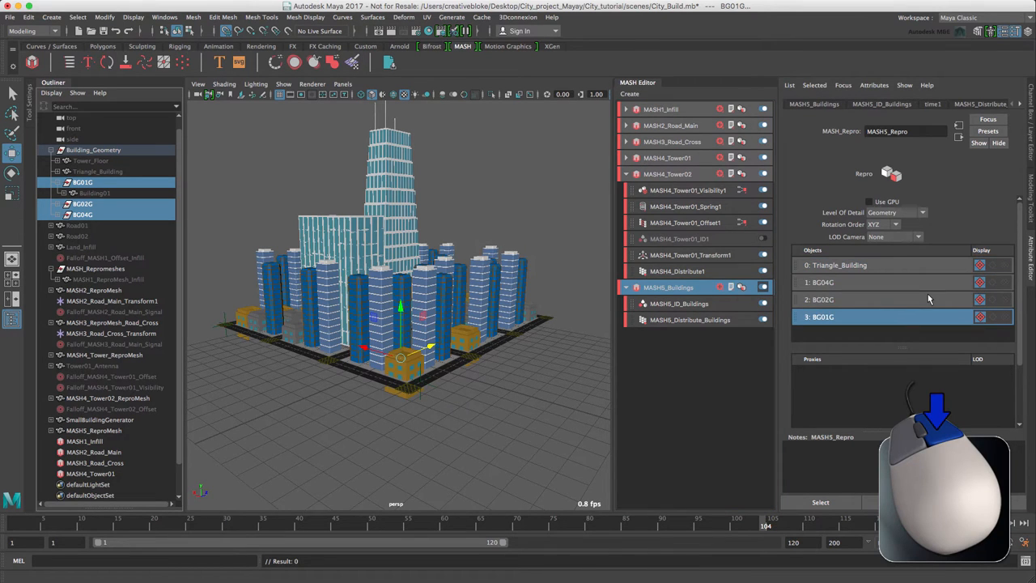
{"action": "mouse_move", "coordinate": [400, 356]}
{"action": "left_mouse_down", "text": "alt"}
{"action": "mouse_move", "coordinate": [426, 328]}
{"action": "mouse_move", "coordinate": [431, 339]}
{"action": "mouse_move", "coordinate": [353, 364]}
{"action": "mouse_move", "coordinate": [401, 356]}
{"action": "left_mouse_up", "text": "alt"}
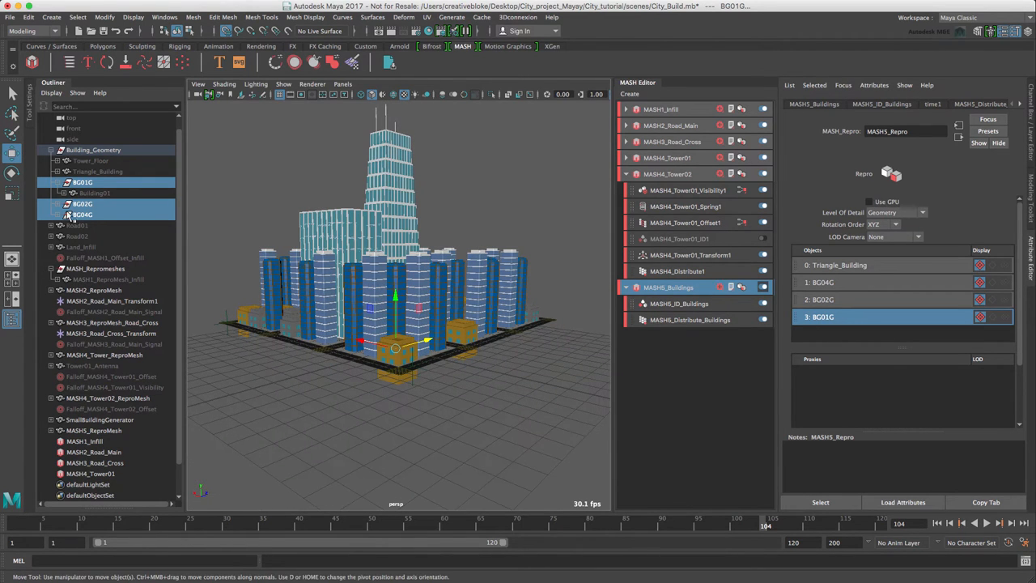
Step: Raise Building01 inside the BG01G group by setting Translate Y to 1
{"action": "left_click", "coordinate": [57, 182]}
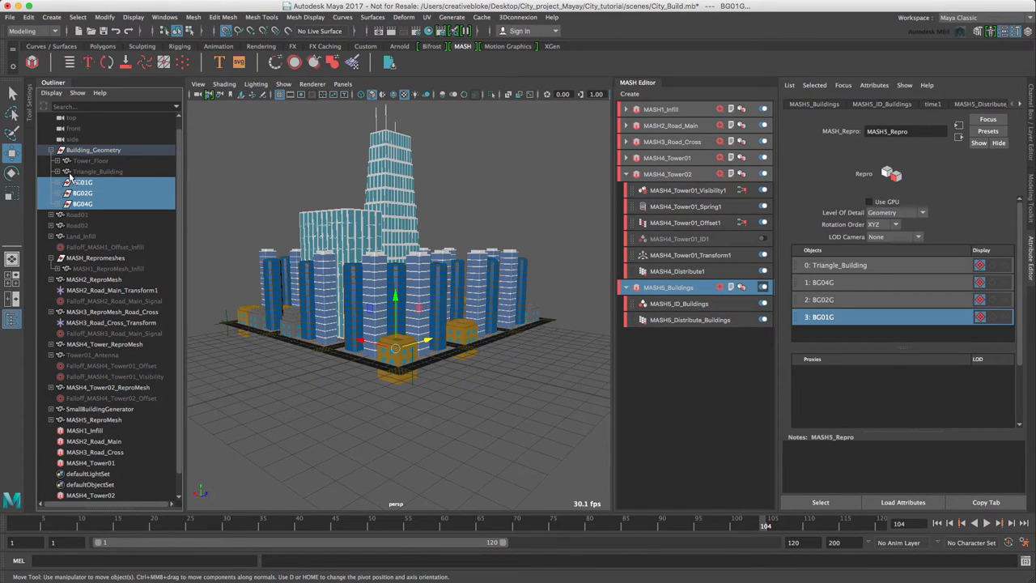
{"action": "left_click", "coordinate": [81, 182]}
{"action": "left_click", "coordinate": [57, 182]}
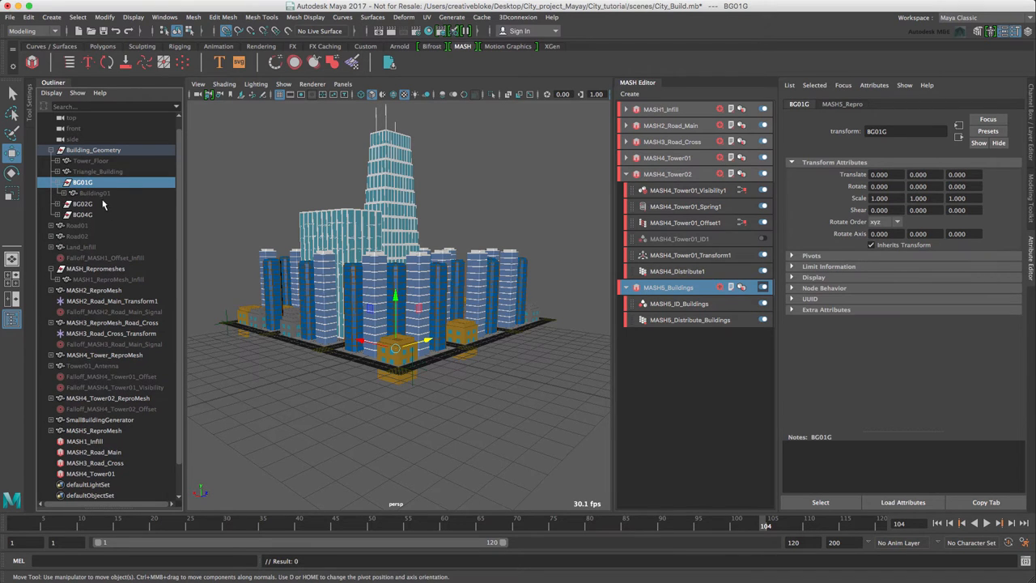
{"action": "left_click", "coordinate": [95, 192]}
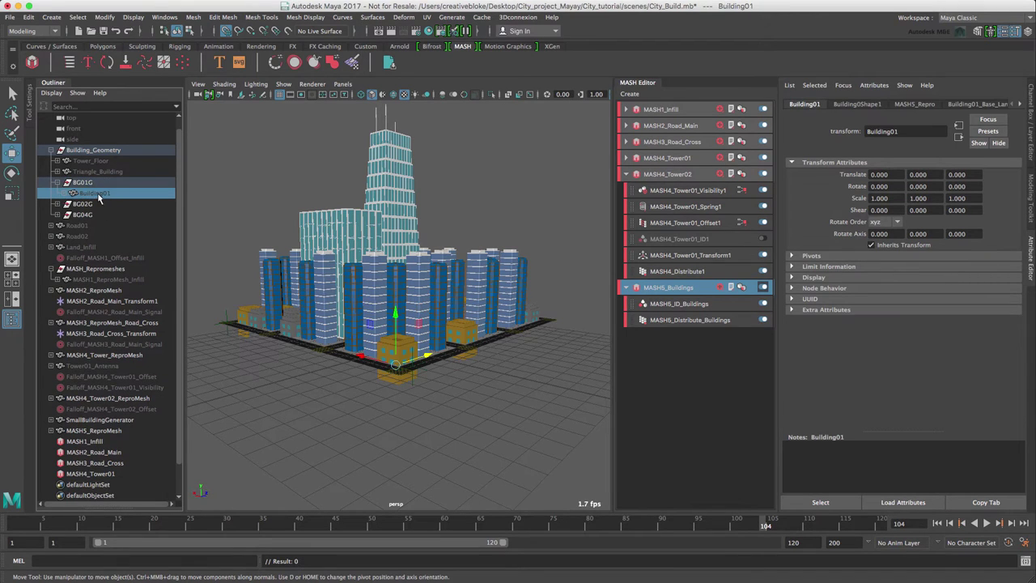
{"action": "left_click", "coordinate": [1031, 117]}
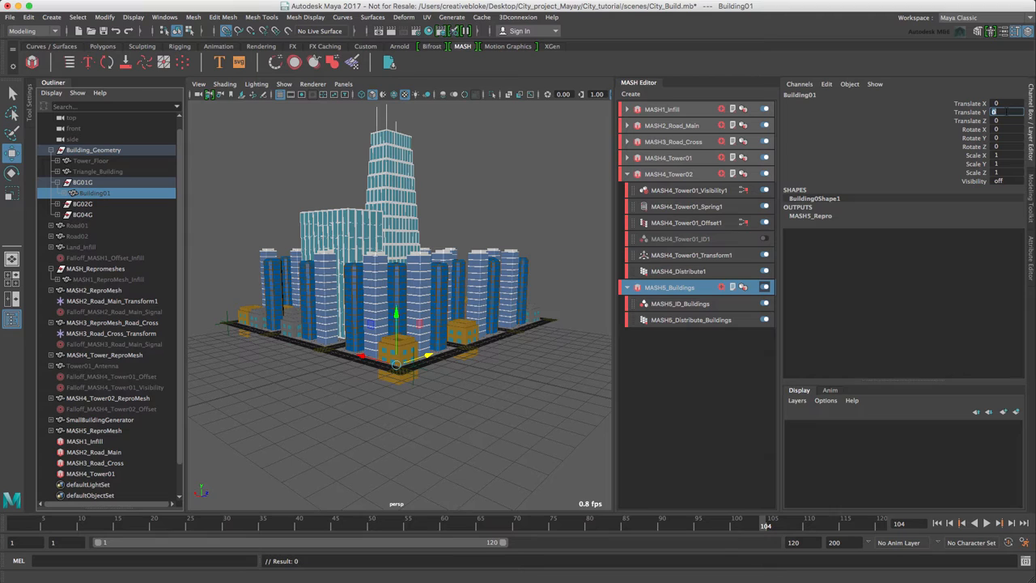
{"action": "key", "text": "Return"}
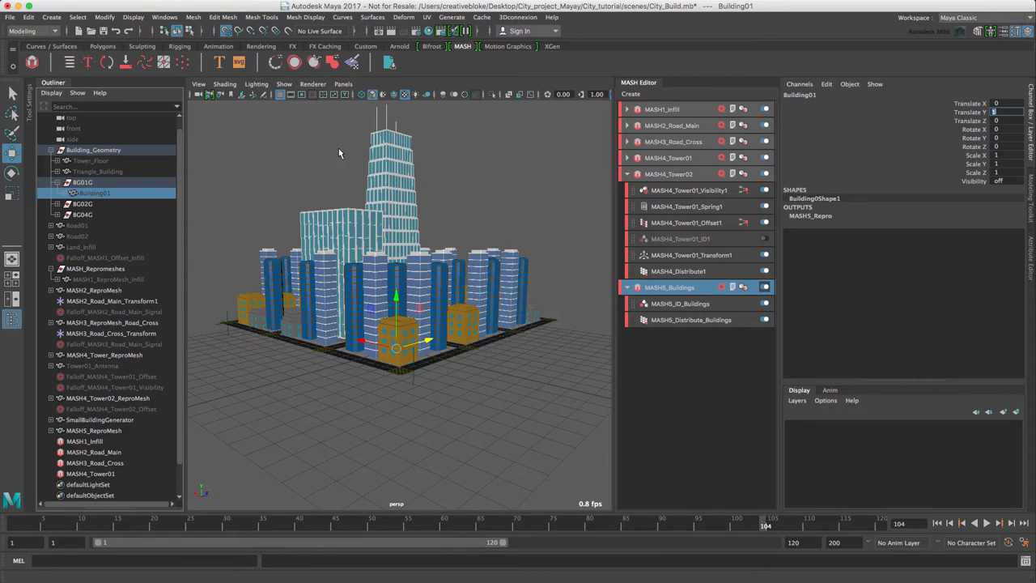
Step: Raise Building02 inside the BG02G group by setting Translate Y to 1
{"action": "left_click", "coordinate": [66, 204]}
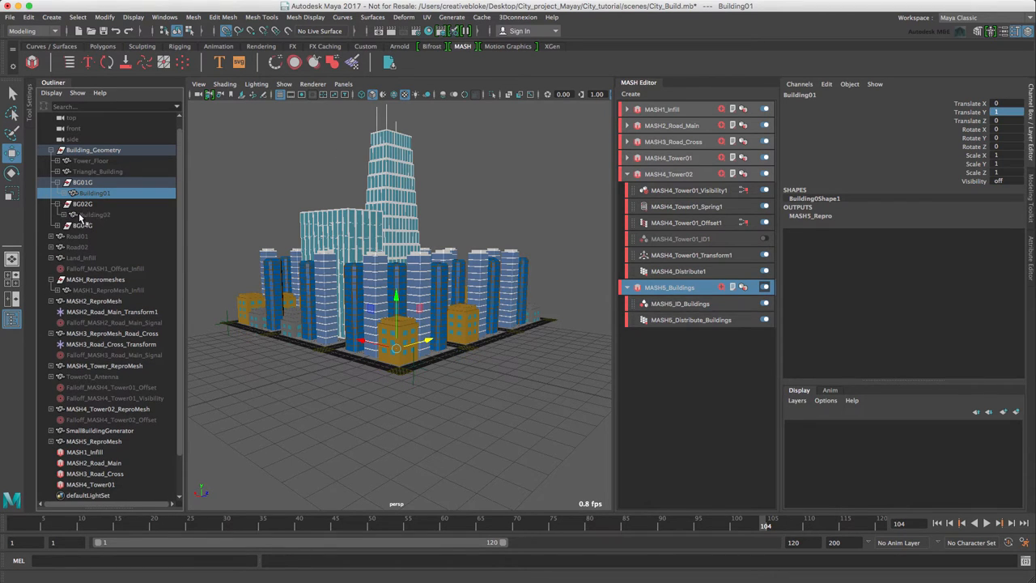
{"action": "left_click", "coordinate": [96, 215]}
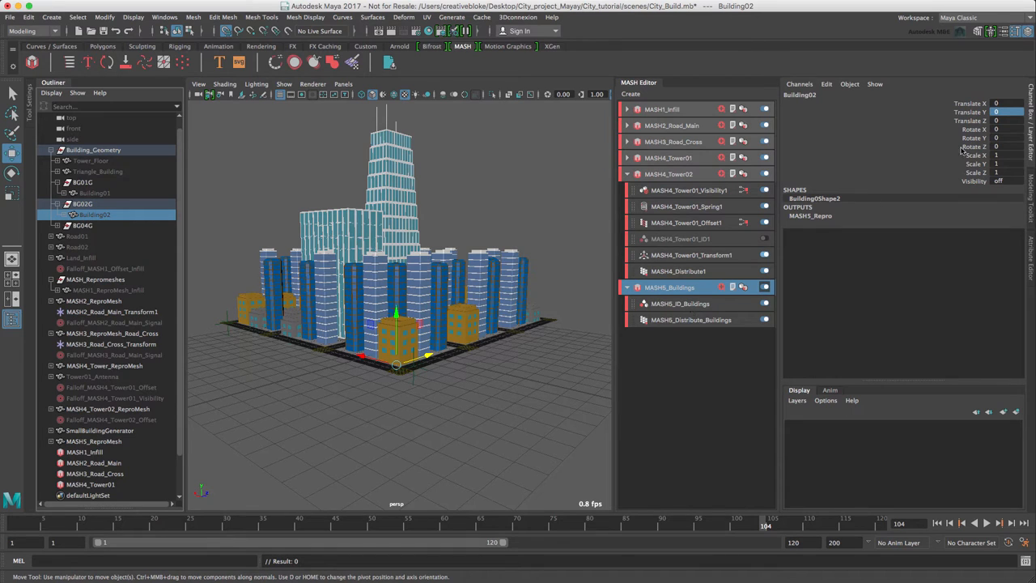
{"action": "left_click", "coordinate": [1006, 111]}
{"action": "type", "text": "1"}
{"action": "key", "text": "Return"}
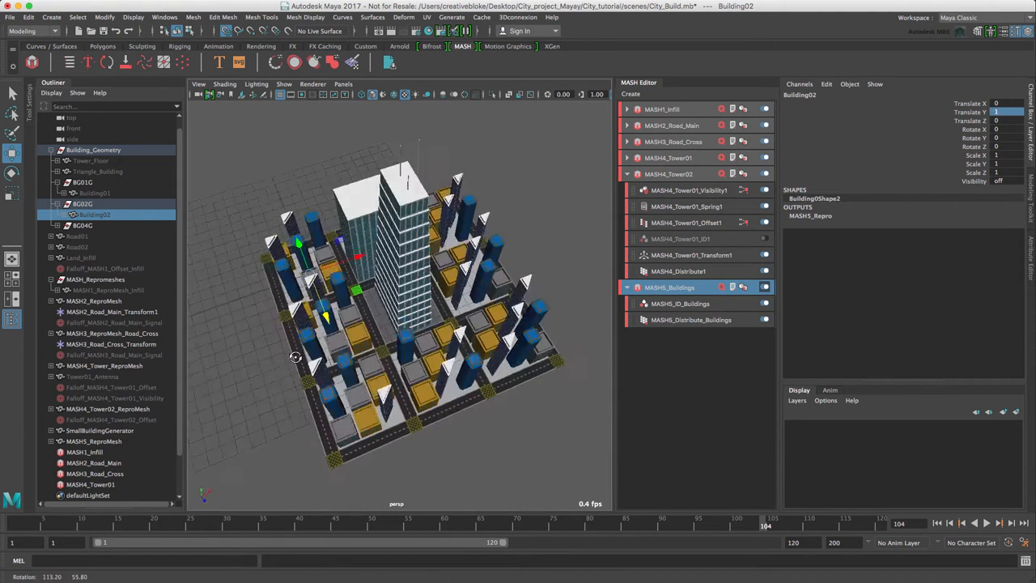
{"action": "left_click_drag", "start_coordinate": [376, 251], "coordinate": [416, 327], "text": "alt"}
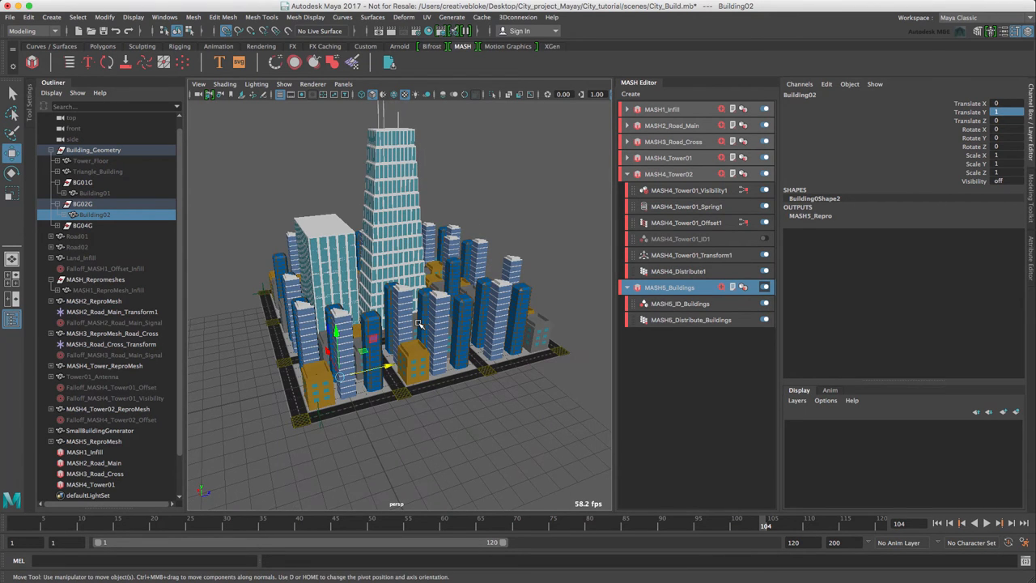
{"action": "left_click_drag", "start_coordinate": [418, 325], "coordinate": [479, 321], "text": "alt"}
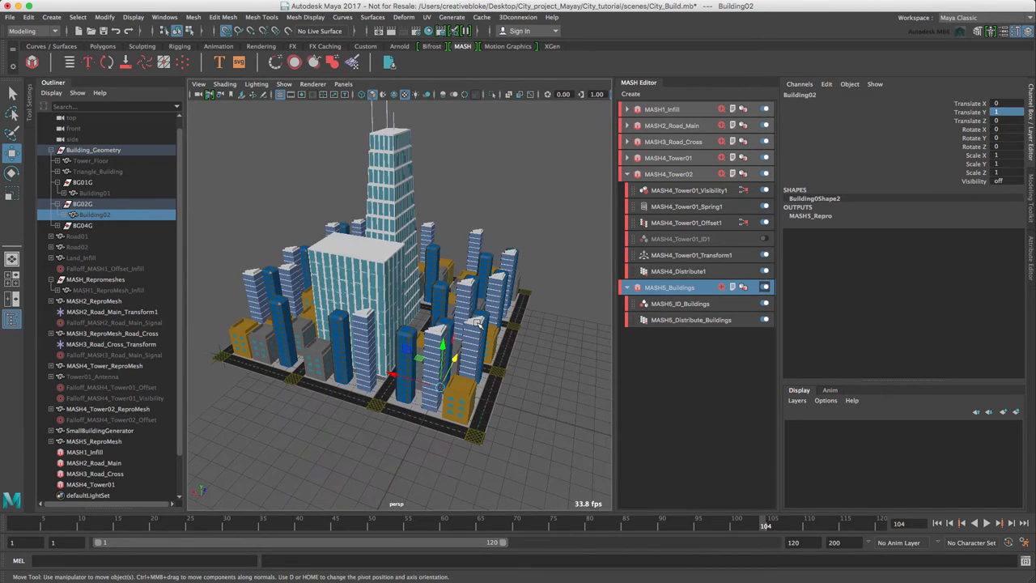
Step: Hide SmallBuildingGenerator and unhide the MASH1_ReproMesh_Infill buildings on the blocks
{"action": "left_click", "coordinate": [118, 430]}
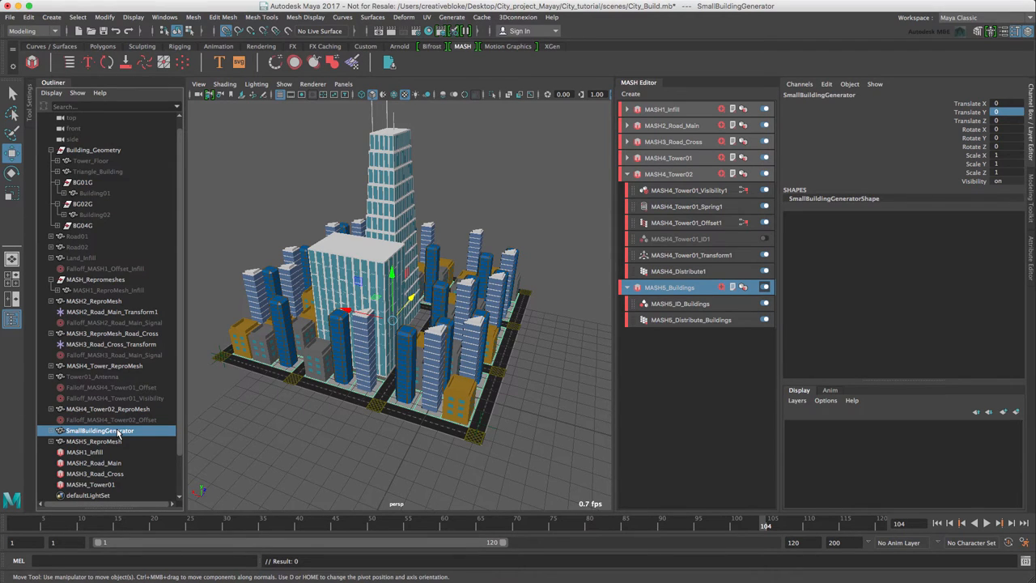
{"action": "key", "text": "ctrl+h"}
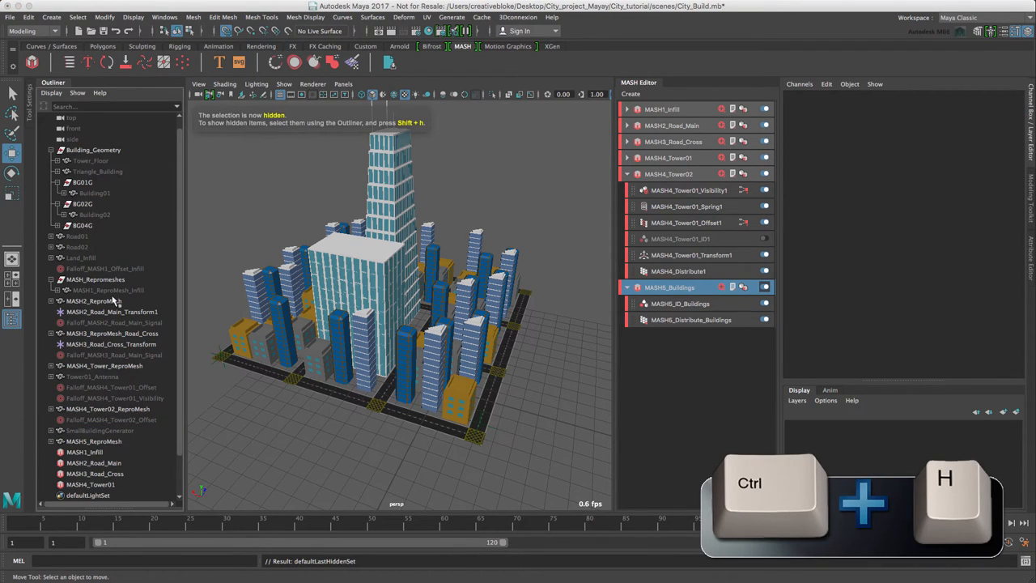
{"action": "left_click", "coordinate": [123, 290]}
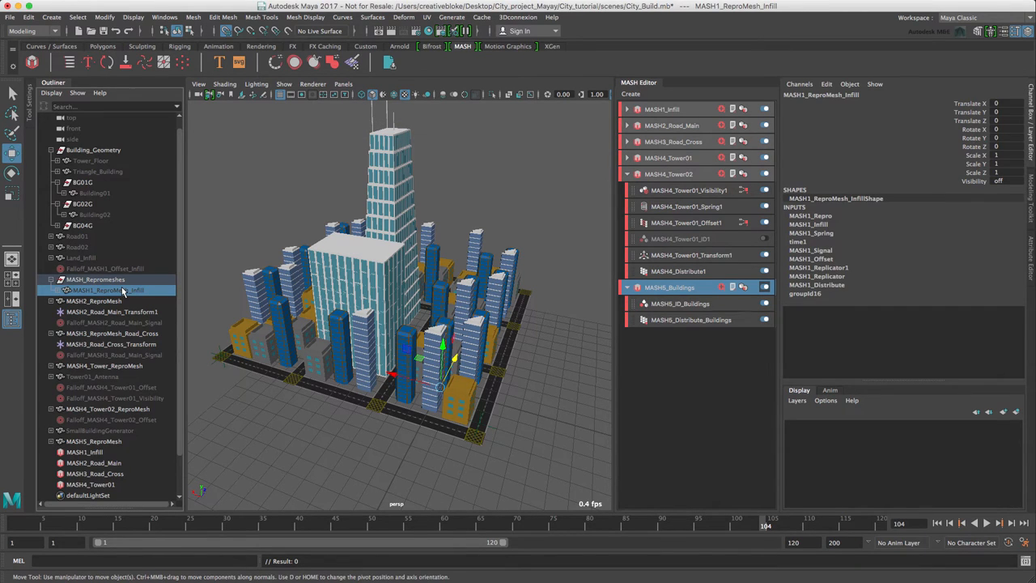
{"action": "key", "text": "shift+h"}
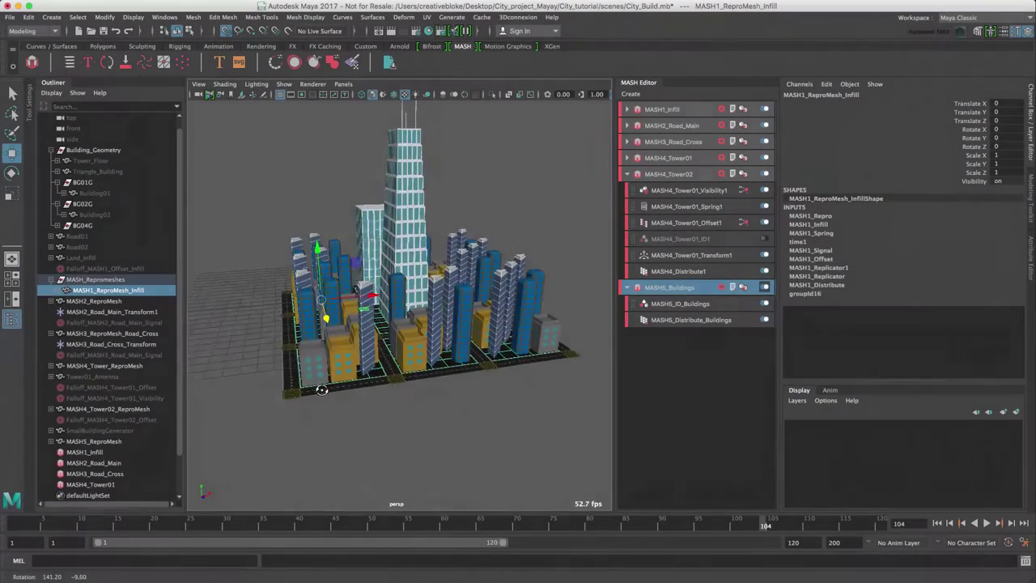
{"action": "left_click_drag", "start_coordinate": [421, 381], "coordinate": [366, 391], "text": "alt"}
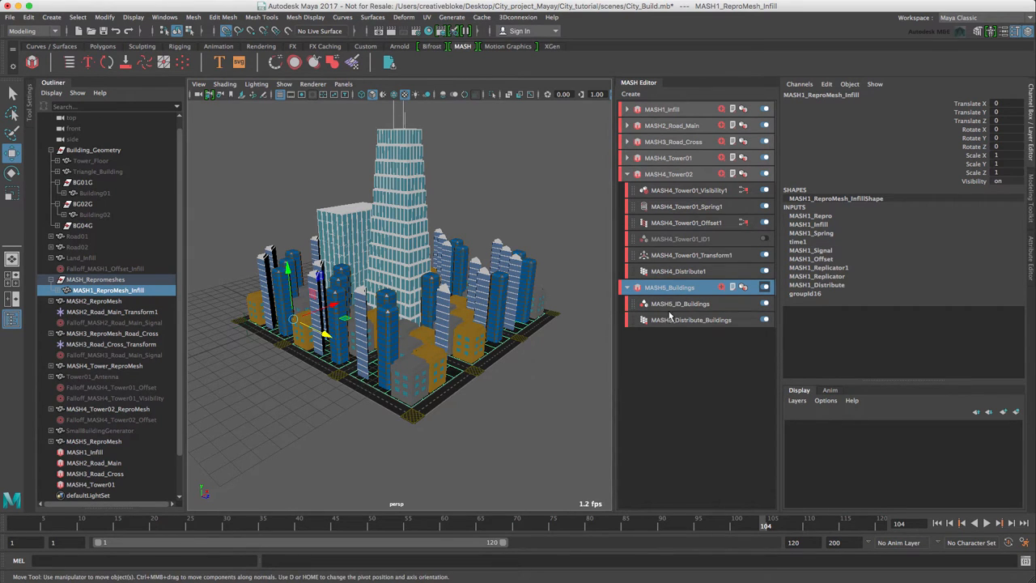
Step: Set MASH5_ID_Buildings to Random ID type and settle the random seed on 23
{"action": "left_click", "coordinate": [694, 304]}
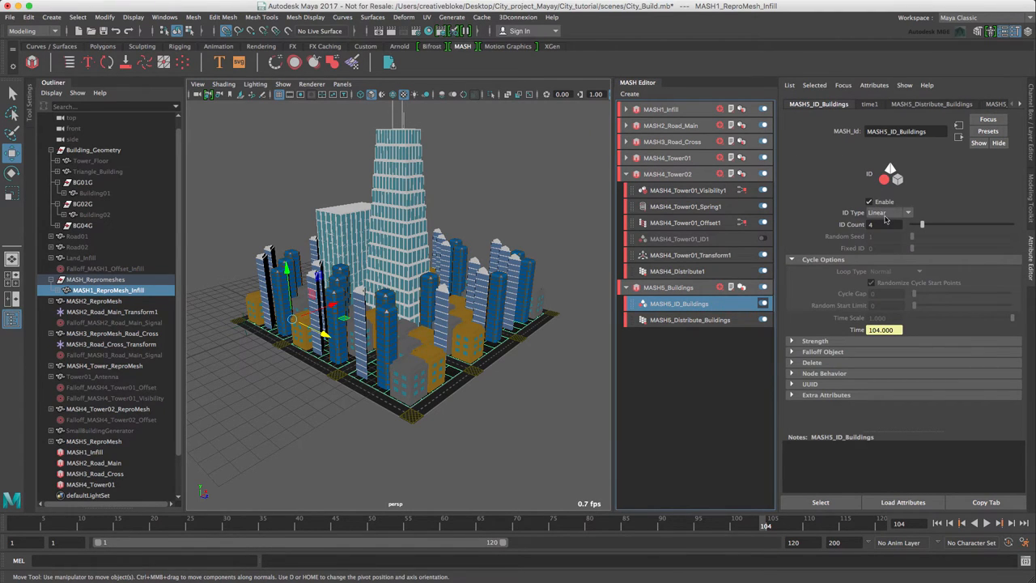
{"action": "left_click", "coordinate": [885, 212]}
{"action": "left_click", "coordinate": [885, 223]}
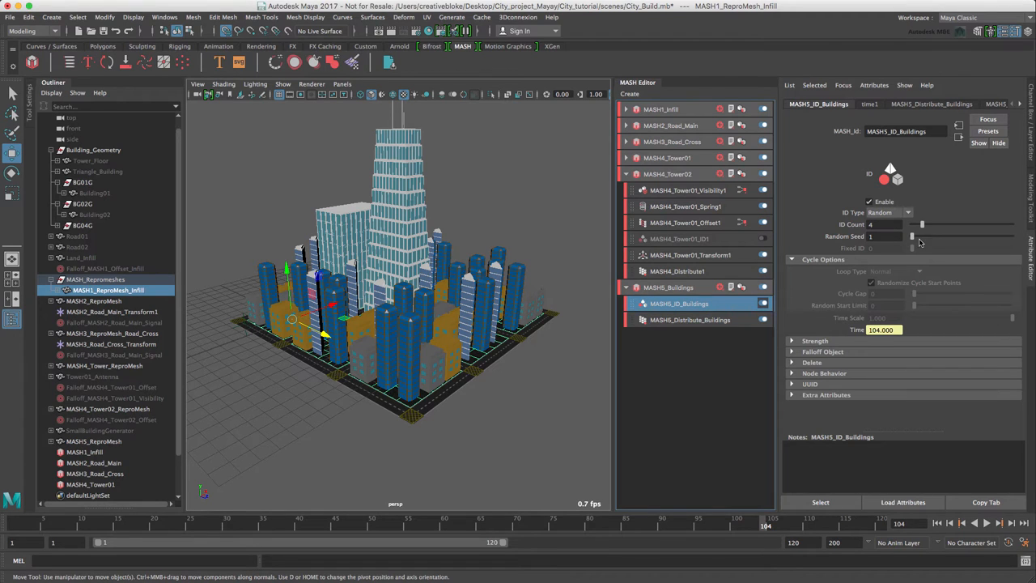
{"action": "left_click_drag", "start_coordinate": [913, 236], "coordinate": [929, 236]}
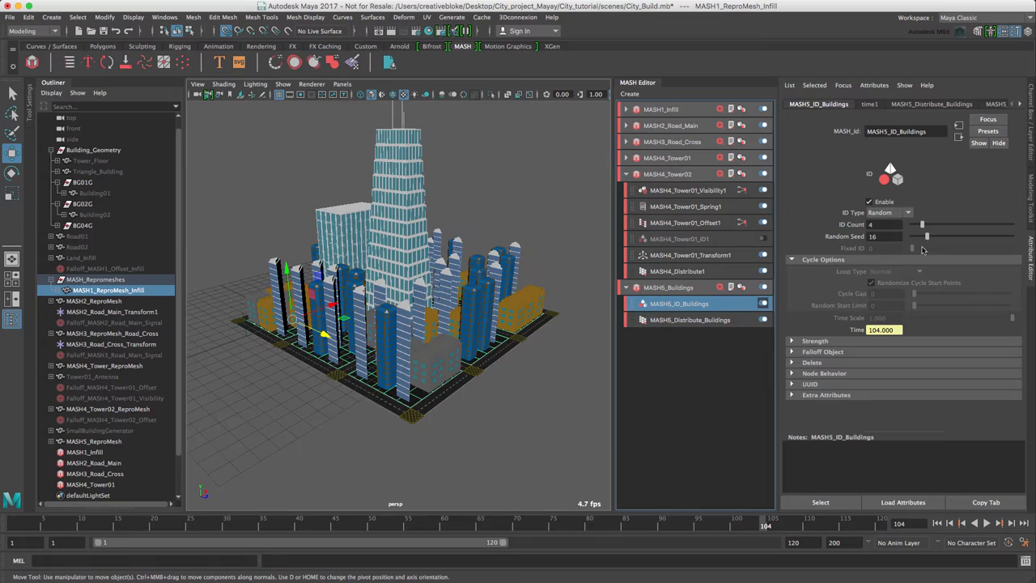
{"action": "left_click_drag", "start_coordinate": [421, 348], "coordinate": [358, 351], "text": "alt"}
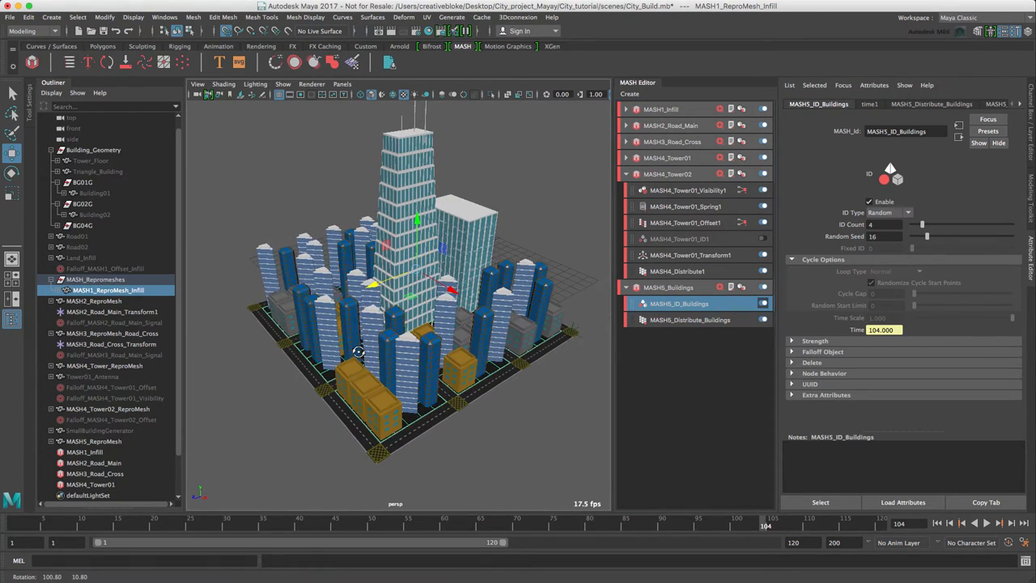
{"action": "left_click_drag", "start_coordinate": [927, 237], "coordinate": [935, 237]}
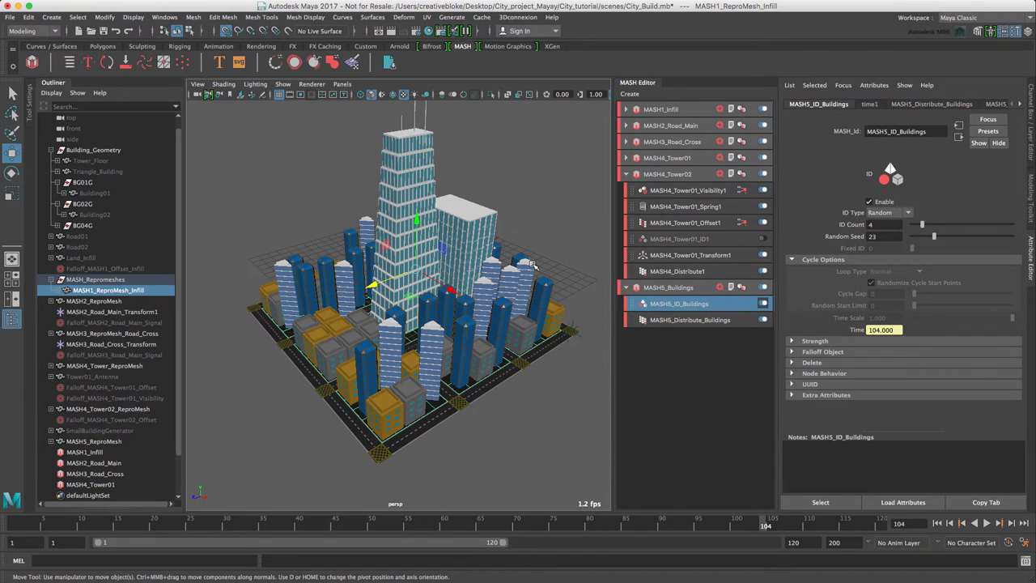
Step: Add an Offset node to MASH5_Buildings with Rotation Y 180 and step strength 0.2
{"action": "left_click", "coordinate": [671, 287]}
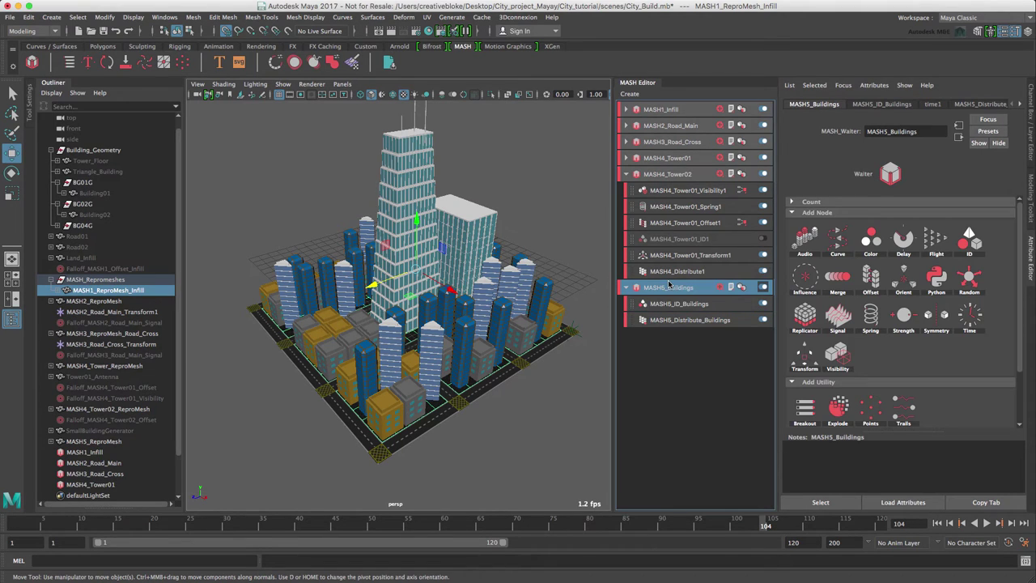
{"action": "left_click", "coordinate": [870, 278]}
{"action": "left_click", "coordinate": [914, 283]}
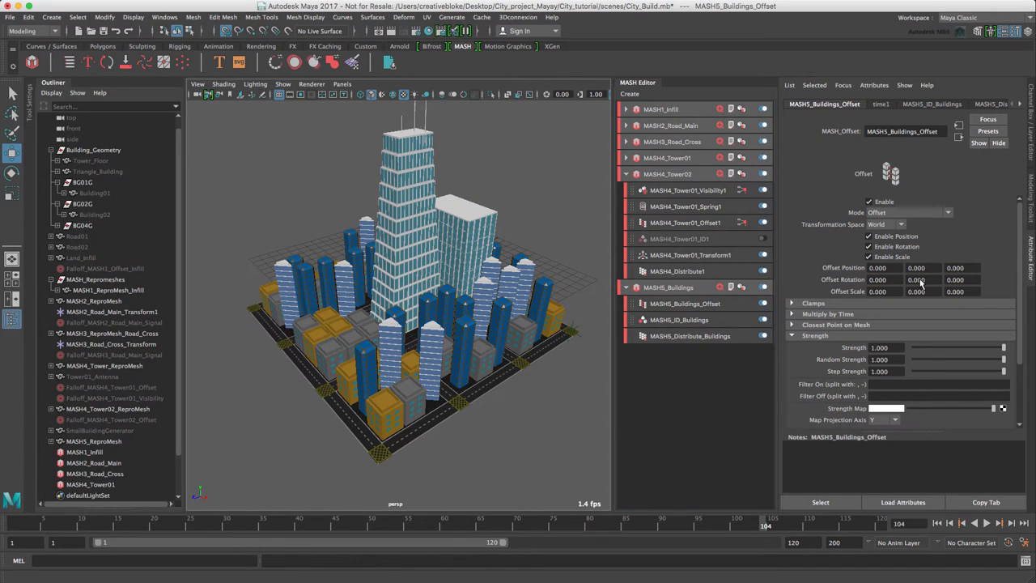
{"action": "double_click", "coordinate": [917, 280]}
{"action": "type", "text": "180"}
{"action": "key", "text": "Return"}
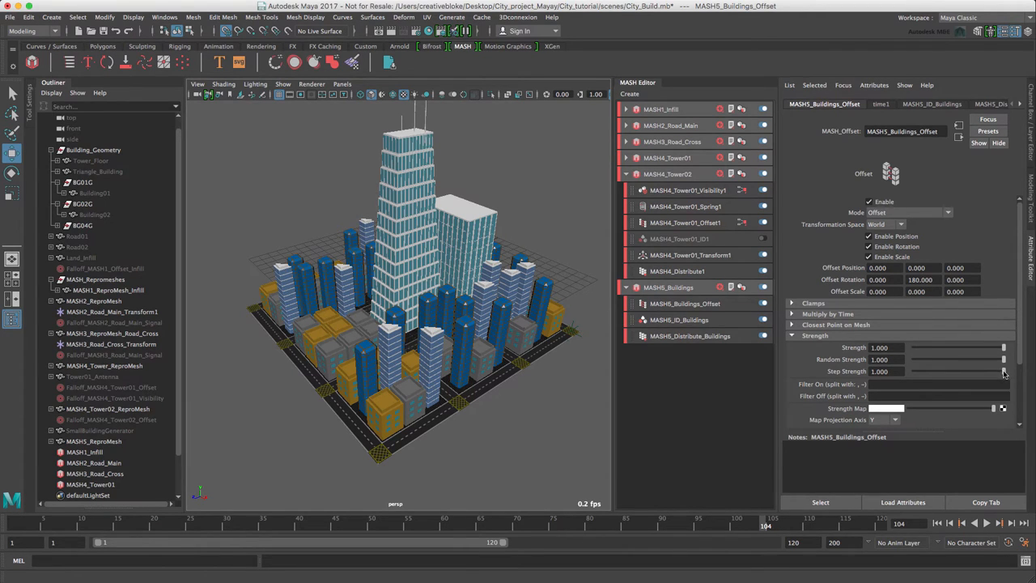
{"action": "mouse_move", "coordinate": [1004, 371]}
{"action": "left_mouse_down"}
{"action": "mouse_move", "coordinate": [958, 372]}
{"action": "mouse_move", "coordinate": [967, 373]}
{"action": "left_mouse_up"}
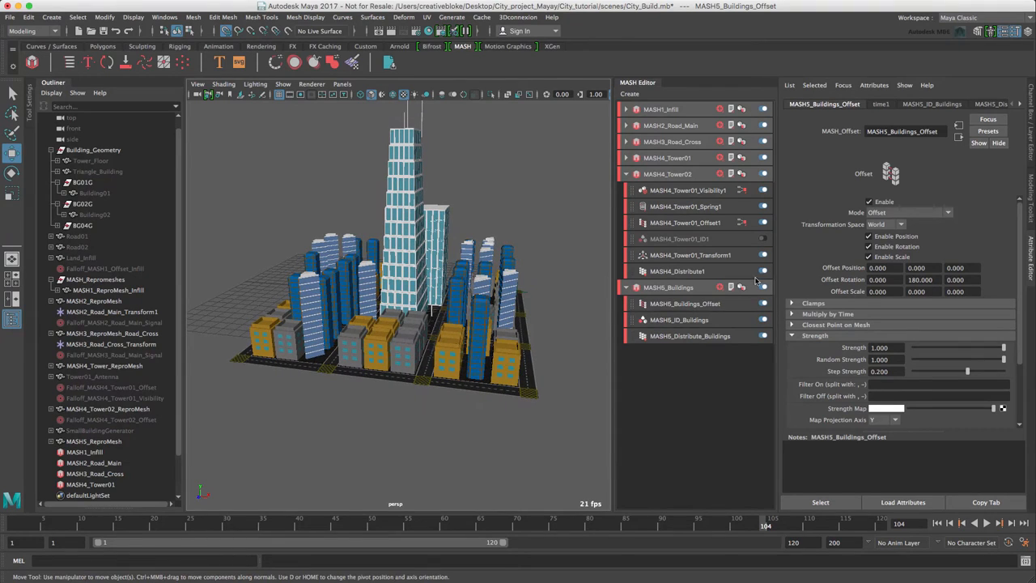
{"action": "left_click", "coordinate": [664, 288]}
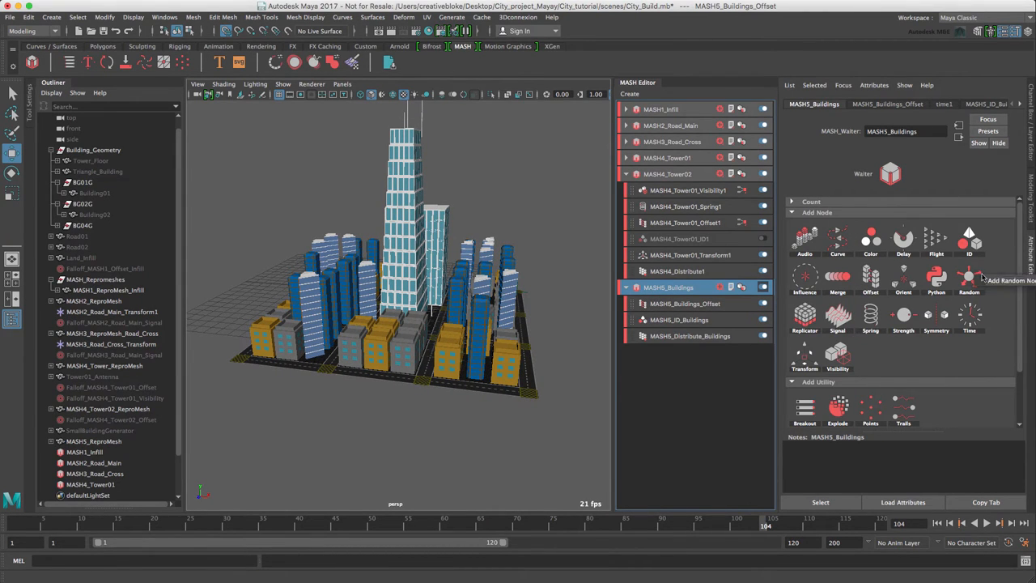
Step: Add a Random node to MASH5_Buildings with zero position and Scale Y 0.5 for height variation
{"action": "left_click", "coordinate": [969, 241]}
{"action": "type", "text": "000"}
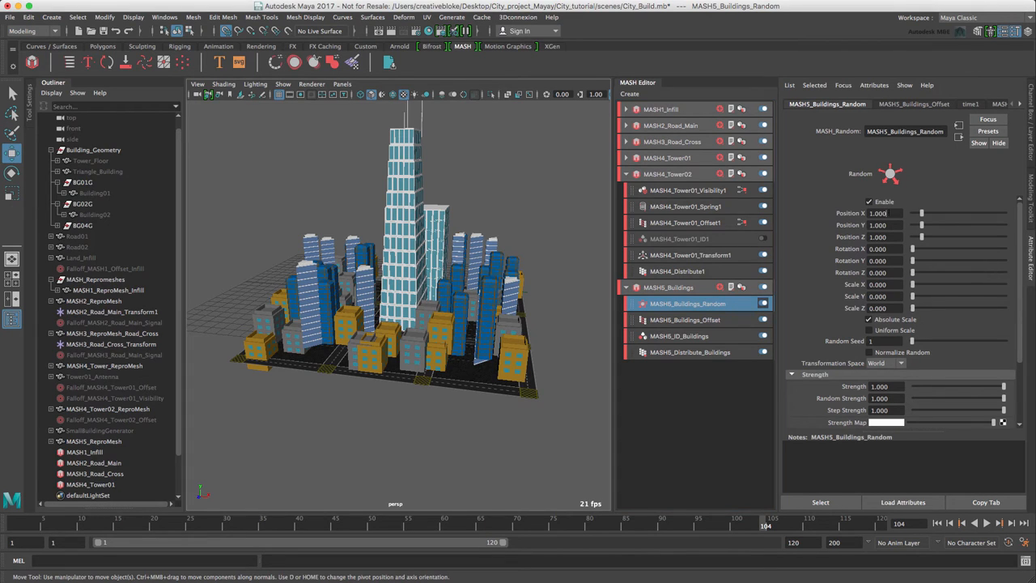
{"action": "key", "text": "Tab"}
{"action": "type", "text": "0"}
{"action": "key", "text": "Tab"}
{"action": "type", "text": "0"}
{"action": "key", "text": "Tab"}
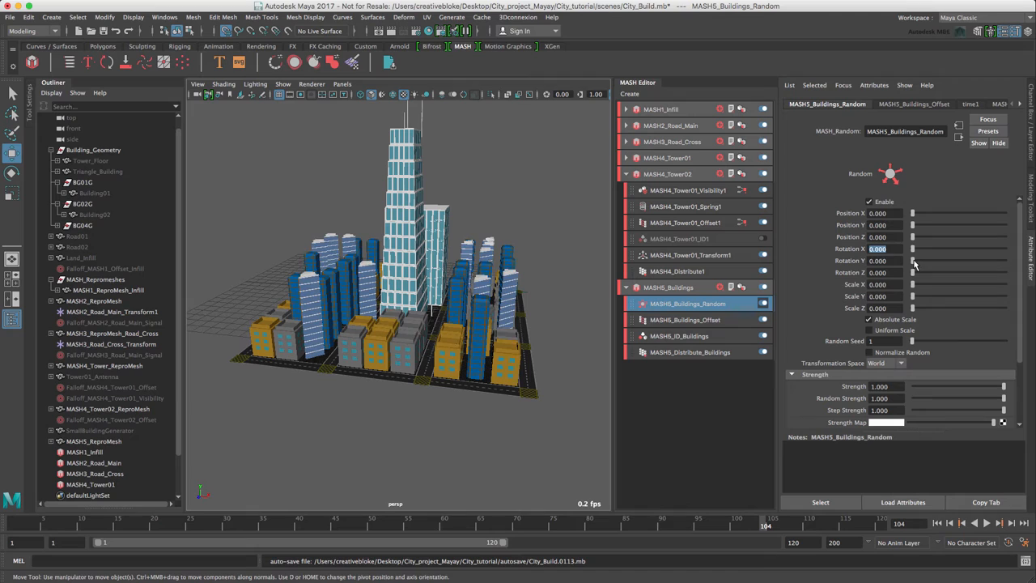
{"action": "left_click_drag", "start_coordinate": [913, 296], "coordinate": [916, 296]}
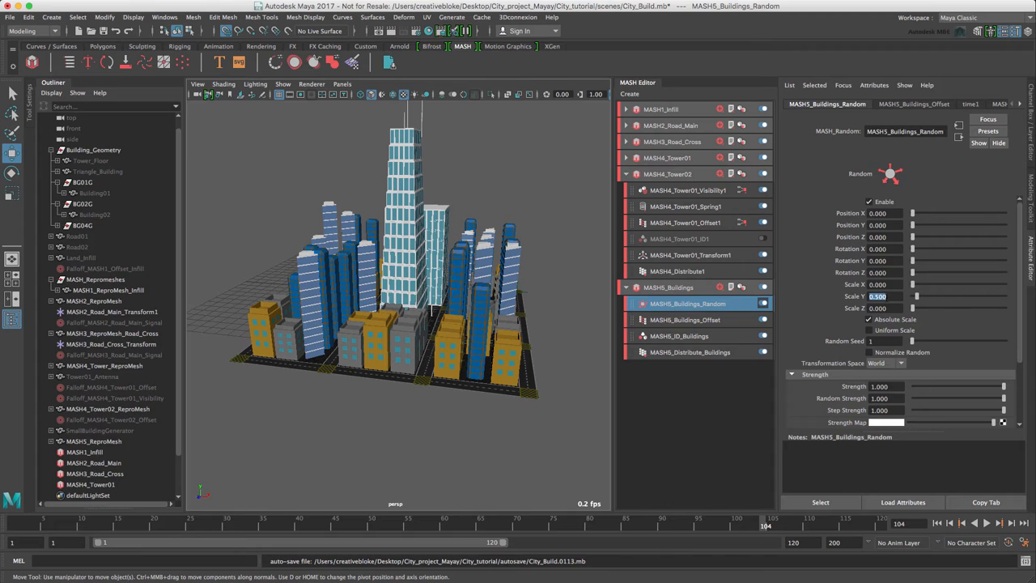
{"action": "left_click", "coordinate": [668, 287]}
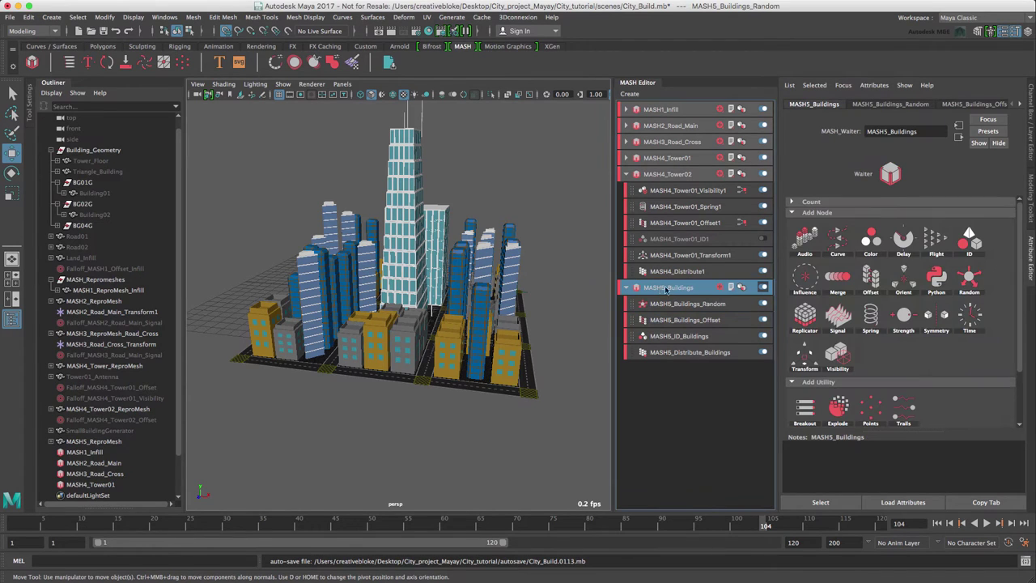
Step: Add a second Offset node to MASH5_Buildings with Offset Scale Y -0.5
{"action": "left_click", "coordinate": [891, 285]}
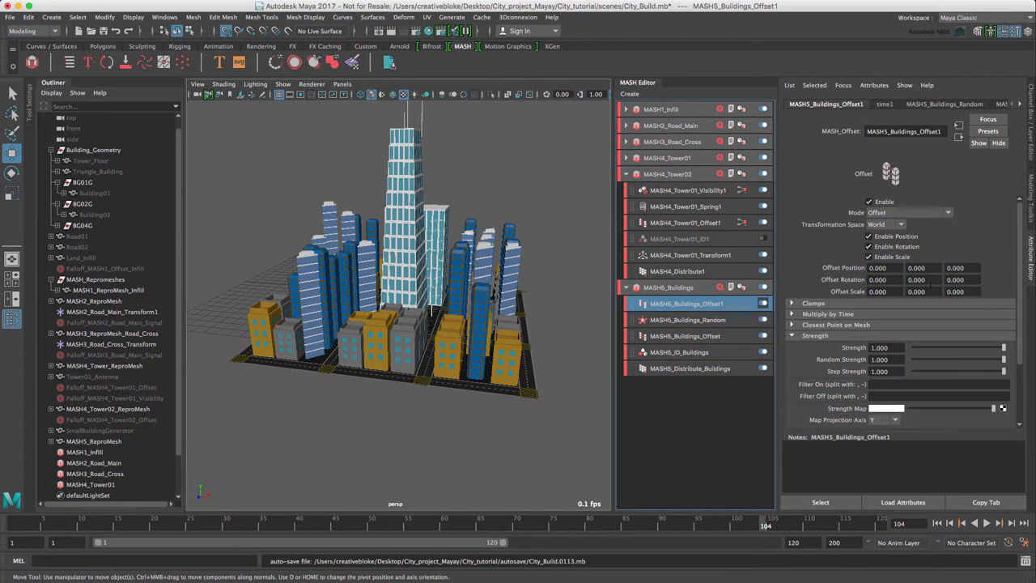
{"action": "double_click", "coordinate": [917, 291]}
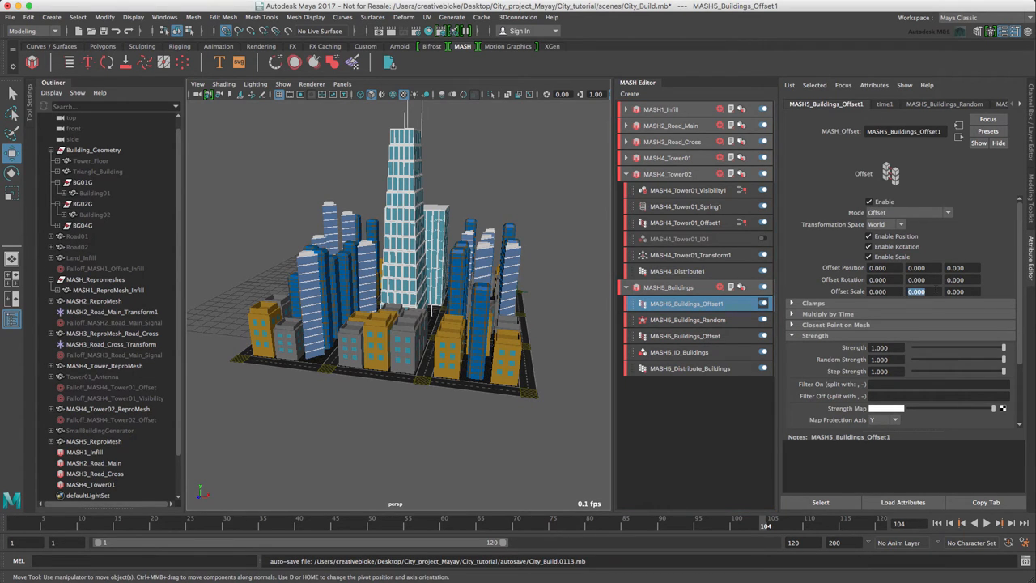
{"action": "type", "text": "-.5"}
{"action": "key", "text": "Return"}
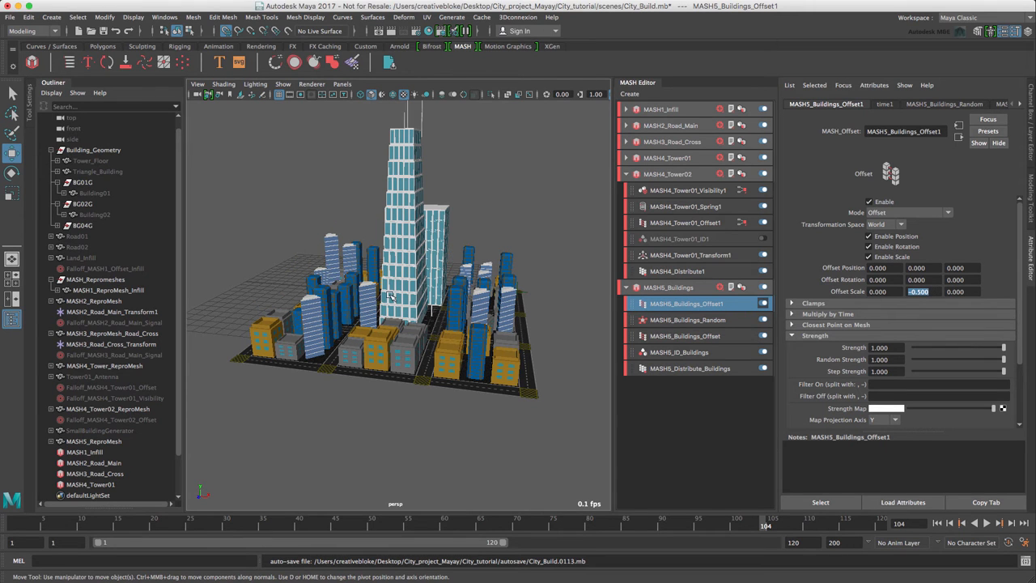
{"action": "mouse_move", "coordinate": [391, 295]}
{"action": "left_mouse_down", "text": "alt"}
{"action": "mouse_move", "coordinate": [410, 329]}
{"action": "mouse_move", "coordinate": [453, 275]}
{"action": "left_mouse_up", "text": "alt"}
Step: Raise the MASH5_Buildings_Random node's Scale Y to 1
{"action": "left_click", "coordinate": [671, 320]}
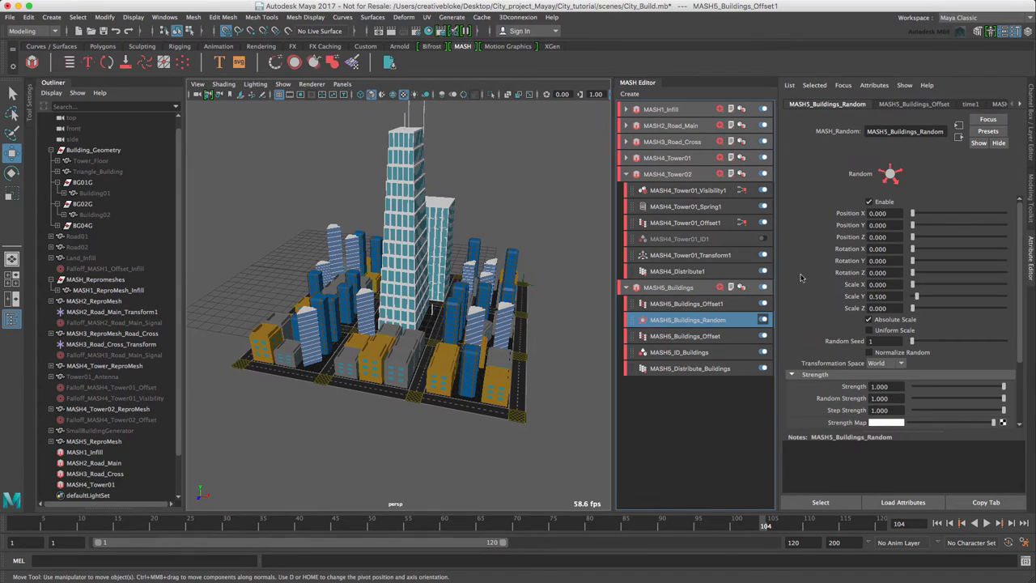
{"action": "double_click", "coordinate": [878, 296]}
{"action": "type", "text": "1"}
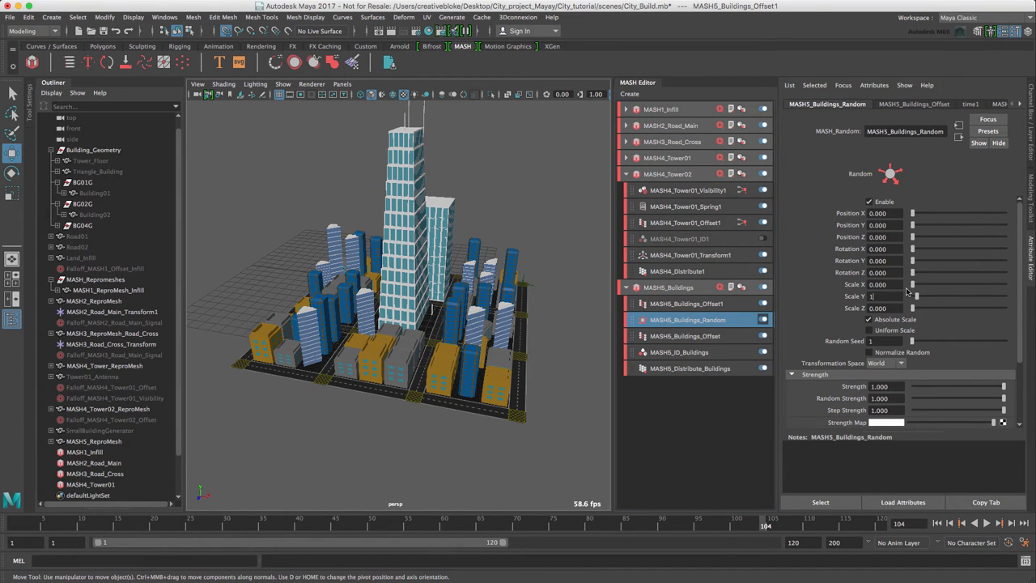
{"action": "key", "text": "Return"}
{"action": "mouse_move", "coordinate": [453, 324]}
{"action": "left_mouse_down", "text": "alt"}
{"action": "mouse_move", "coordinate": [225, 386]}
{"action": "mouse_move", "coordinate": [291, 378]}
{"action": "left_mouse_up", "text": "alt"}
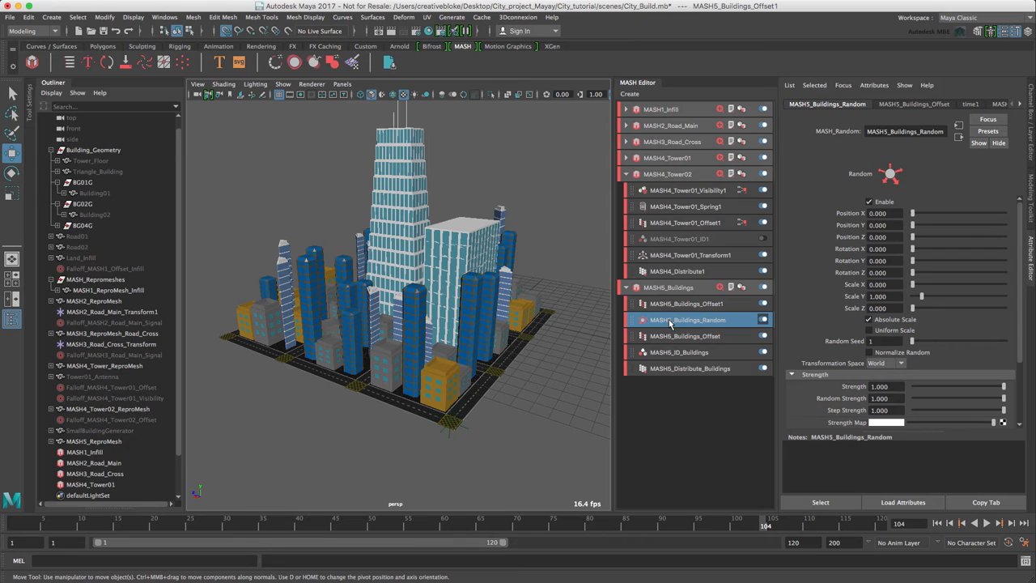
Step: Rename the offset nodes MASH5_Buildings_Offset_orient and MASH5_Buildings_Offset_height_fix
{"action": "left_click", "coordinate": [709, 340]}
{"action": "type", "text": "MASH5_Buildings_Offset_"}
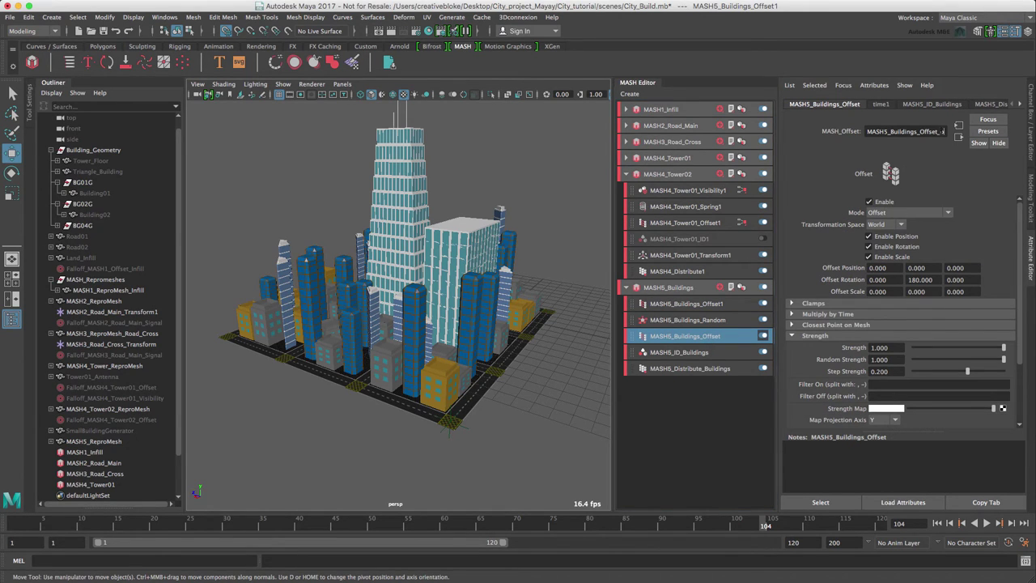
{"action": "type", "text": "ori"}
{"action": "type", "text": "ent"}
{"action": "key", "text": "Return"}
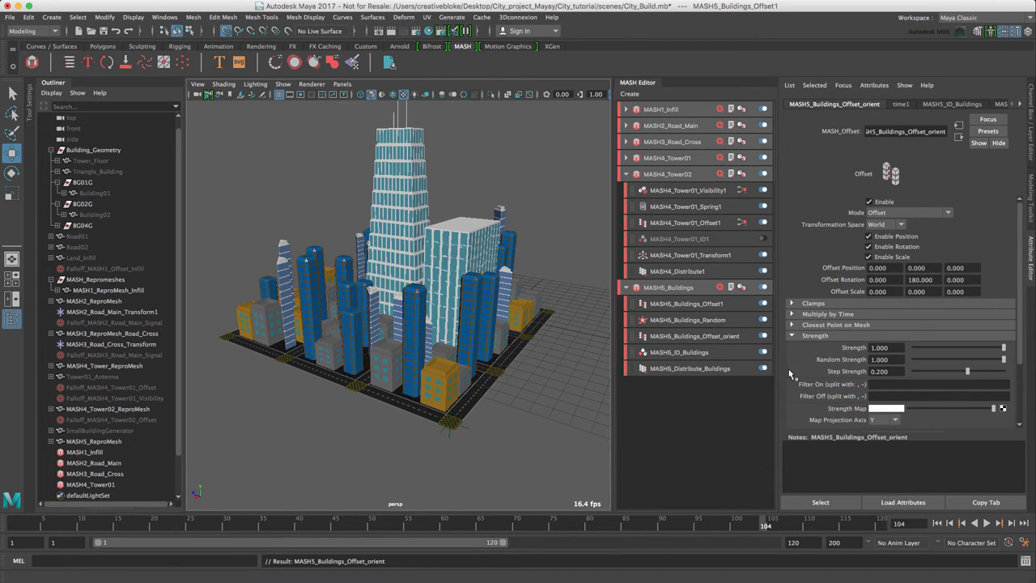
{"action": "left_click", "coordinate": [701, 304]}
{"action": "left_click", "coordinate": [904, 131]}
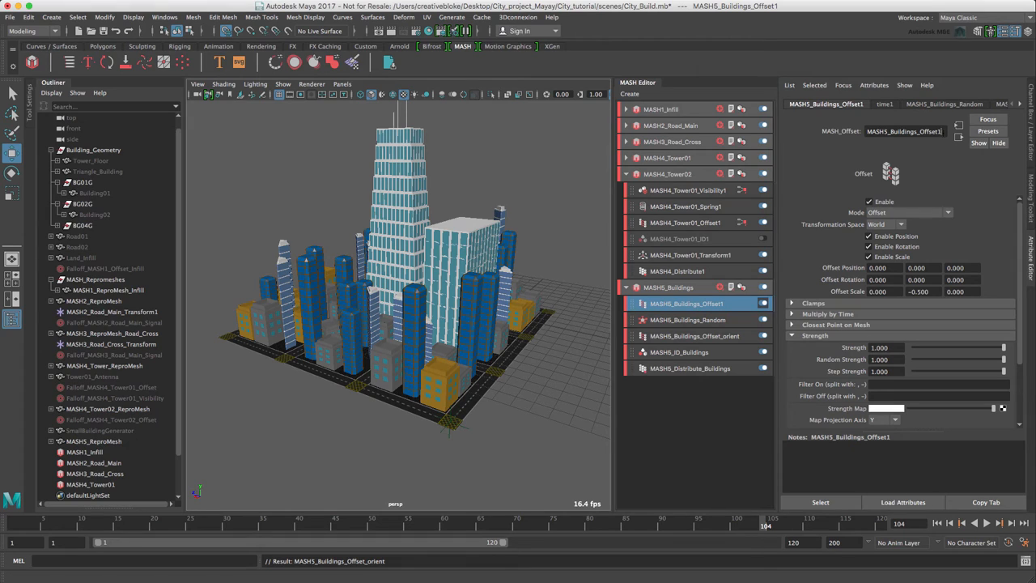
{"action": "type", "text": "eight fi"}
{"action": "type", "text": "x"}
{"action": "key", "text": "Return"}
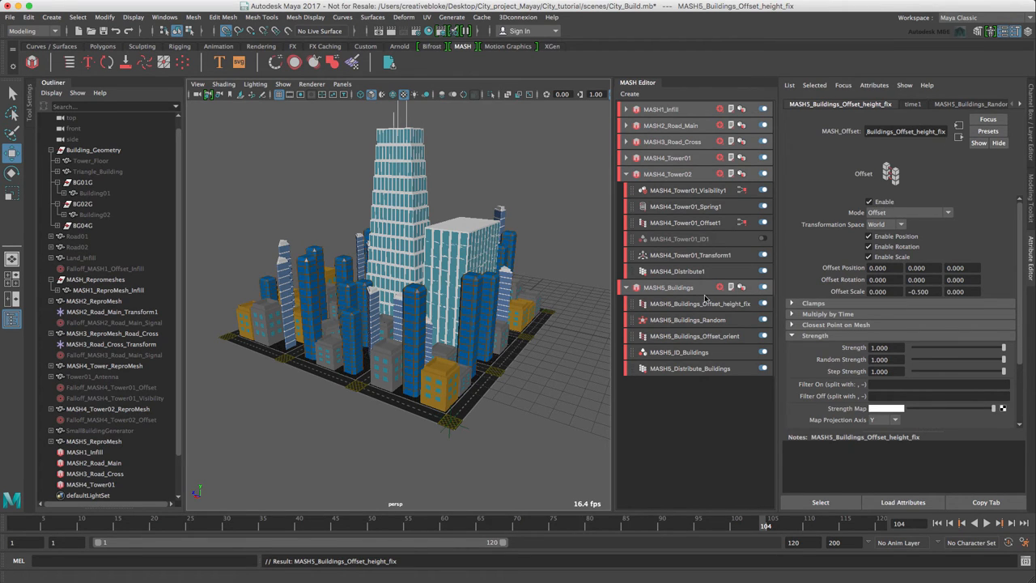
Step: Add a third Offset node to MASH5_Buildings and create a falloff object for it
{"action": "left_click", "coordinate": [671, 288]}
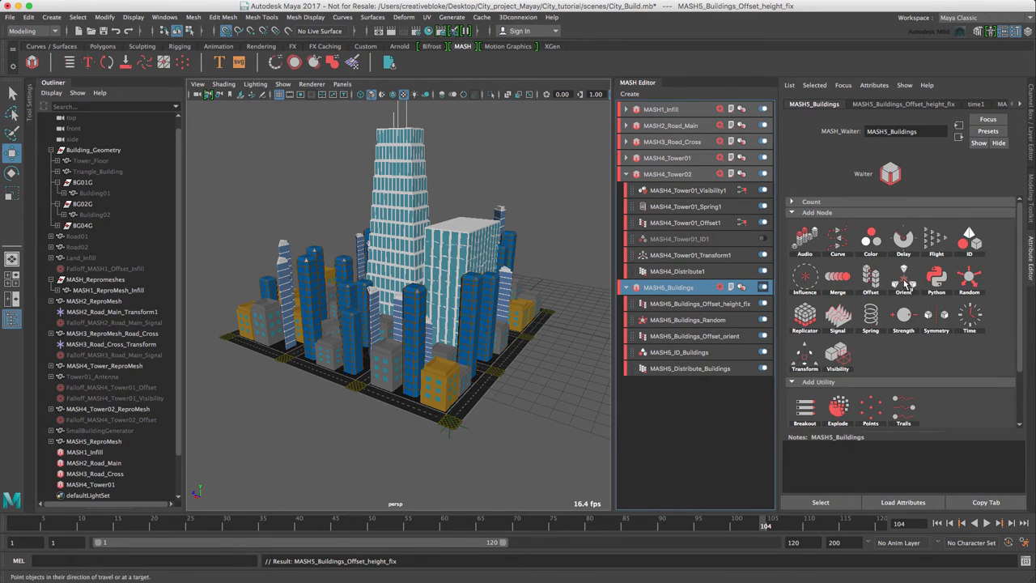
{"action": "left_click", "coordinate": [874, 281]}
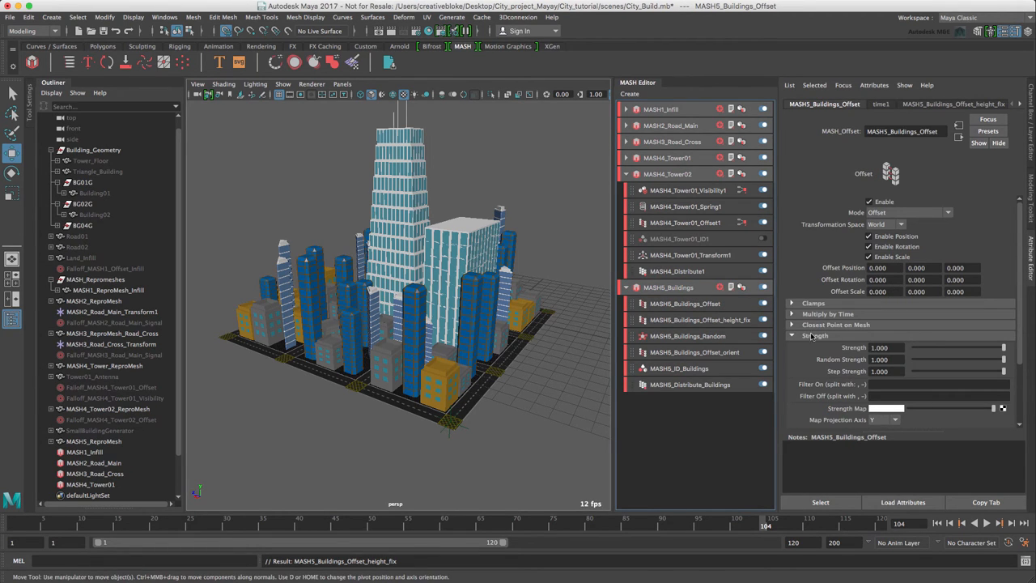
{"action": "left_click", "coordinate": [793, 336]}
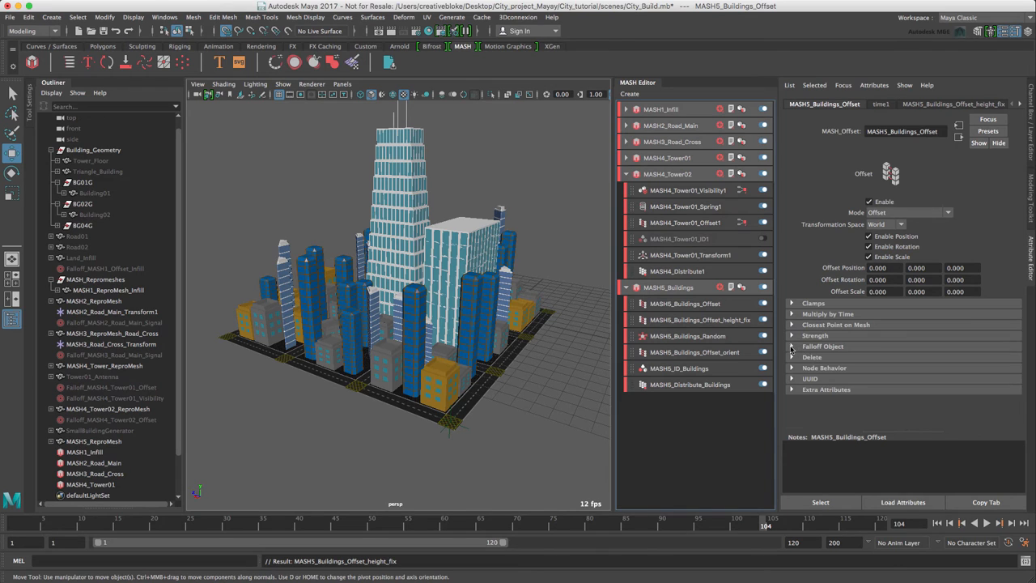
{"action": "left_click", "coordinate": [792, 346]}
{"action": "key", "text": "w"}
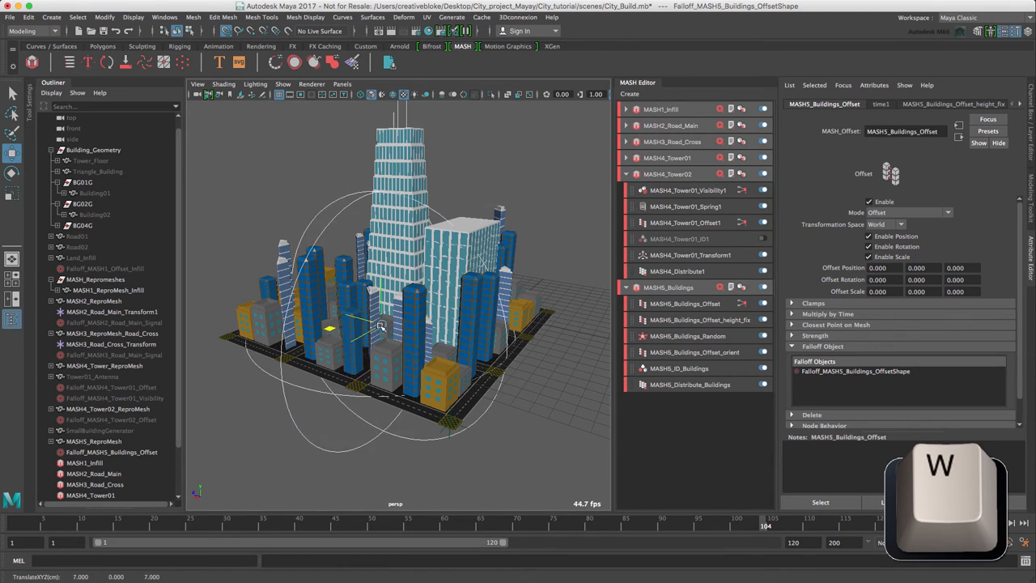
{"action": "mouse_move", "coordinate": [381, 328]}
{"action": "left_mouse_down", "text": "alt"}
{"action": "mouse_move", "coordinate": [386, 376]}
{"action": "mouse_move", "coordinate": [397, 356]}
{"action": "mouse_move", "coordinate": [368, 369]}
{"action": "mouse_move", "coordinate": [428, 304]}
{"action": "left_mouse_up", "text": "alt"}
{"action": "key", "text": "w"}
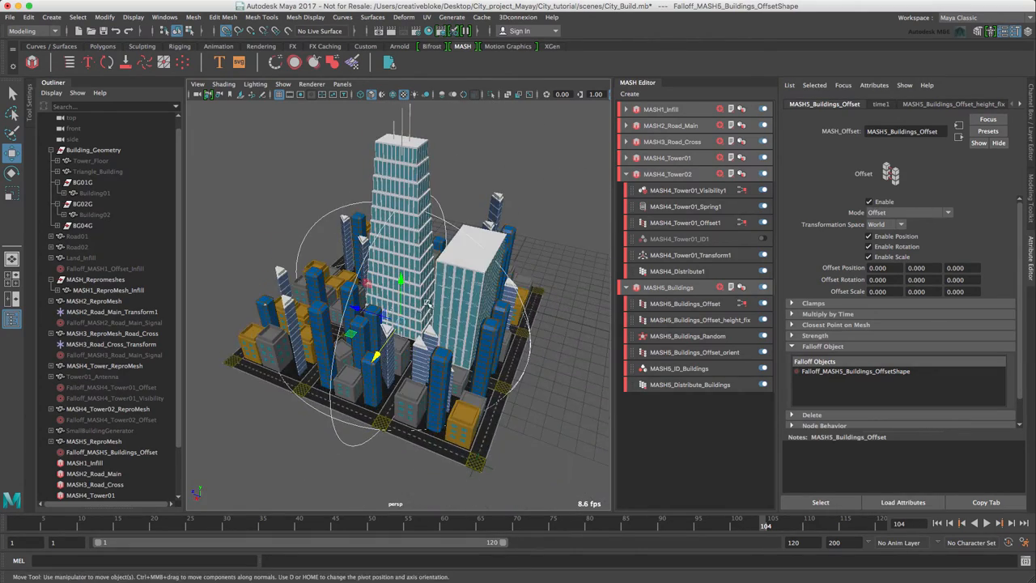
Step: Set the new offset node's Offset Scale to -1, -1, -1
{"action": "left_click", "coordinate": [702, 312]}
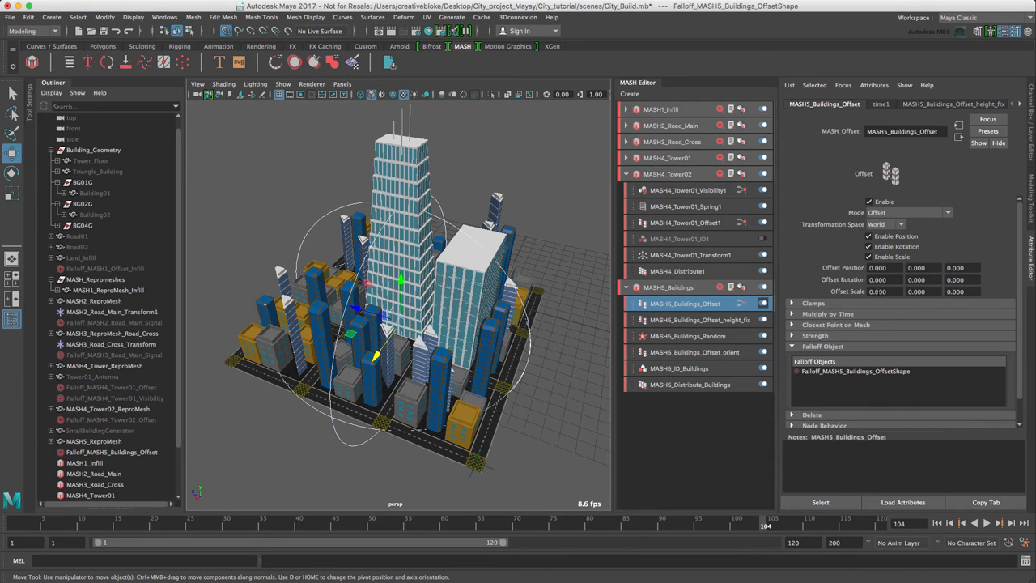
{"action": "left_click", "coordinate": [878, 292]}
{"action": "type", "text": "-1"}
{"action": "key", "text": "Tab"}
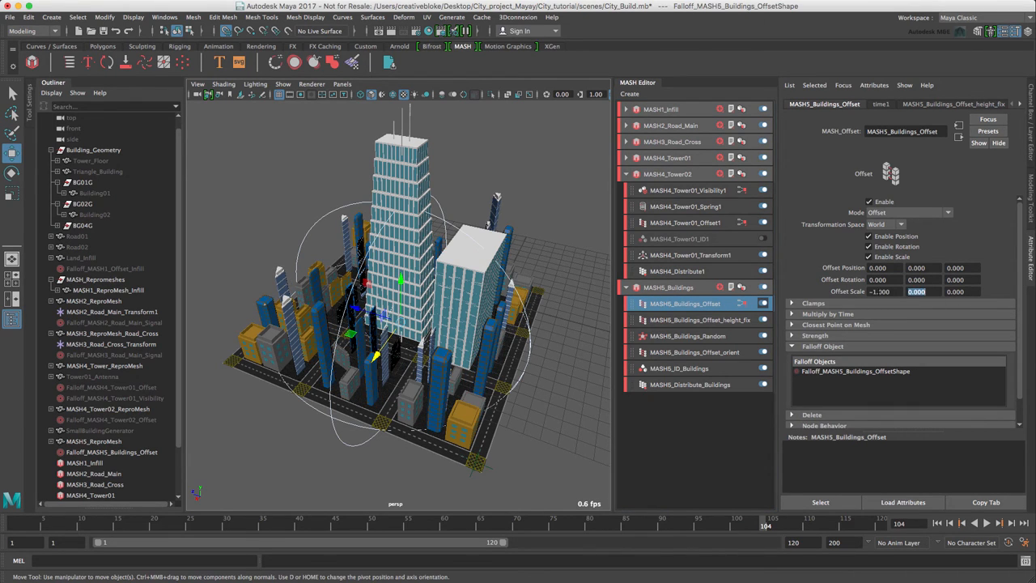
{"action": "type", "text": "-1"}
{"action": "key", "text": "Tab"}
{"action": "type", "text": "-1"}
{"action": "key", "text": "Tab"}
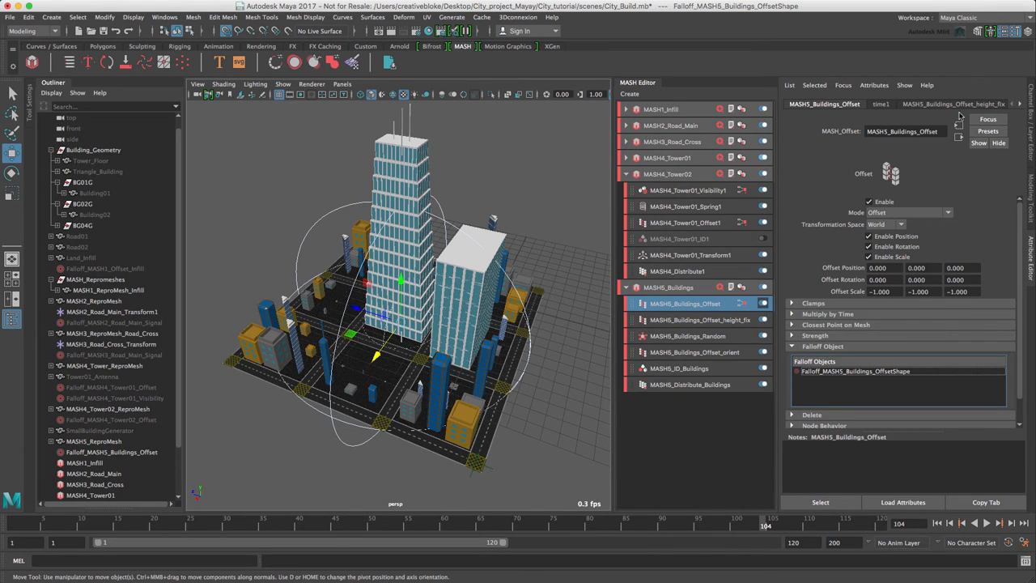
Step: Scale the buildings falloff to 28.2 over the city and key its scale at frame 45
{"action": "left_click", "coordinate": [1029, 97]}
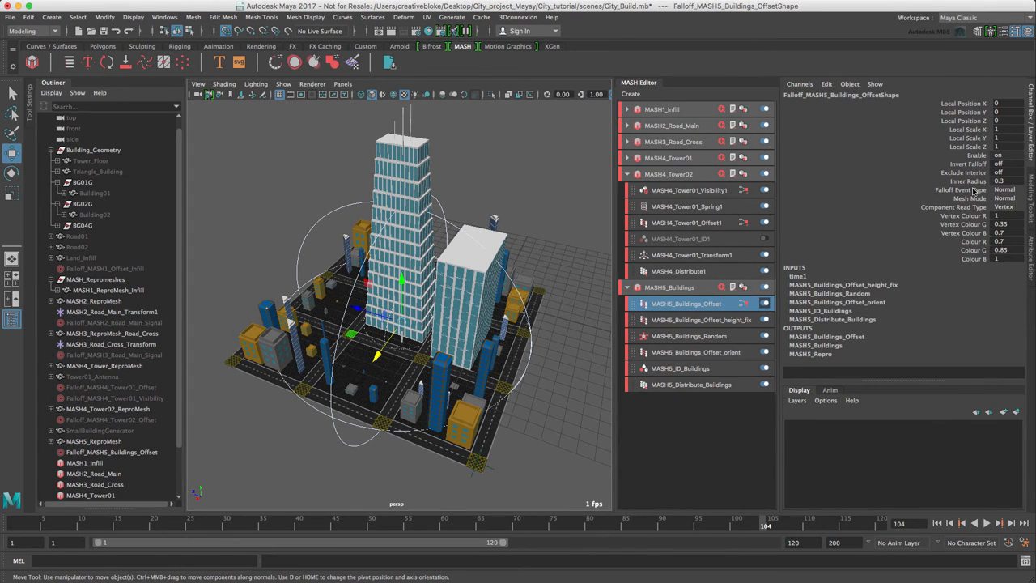
{"action": "left_click", "coordinate": [111, 451]}
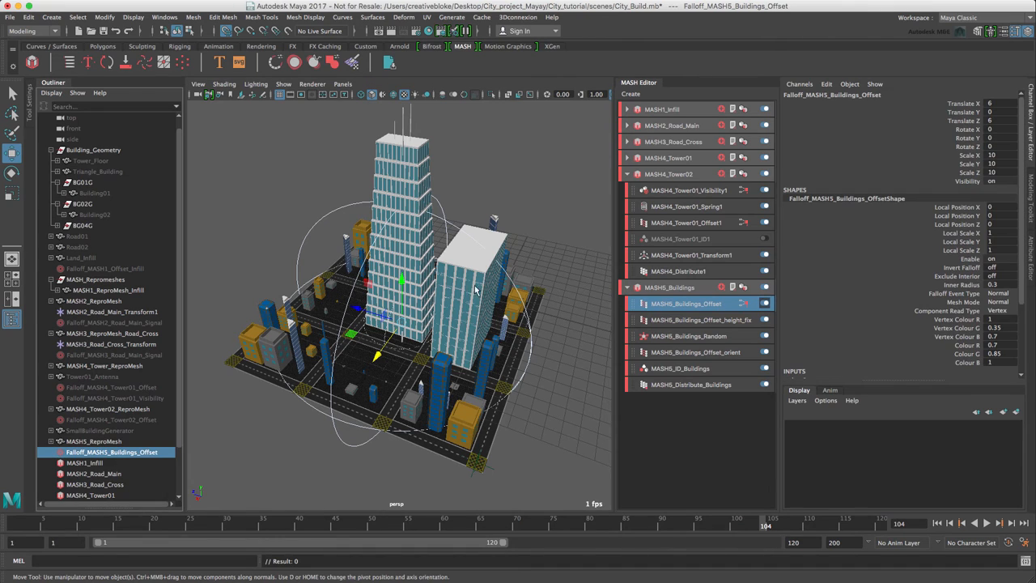
{"action": "left_click_drag", "start_coordinate": [978, 155], "coordinate": [976, 173]}
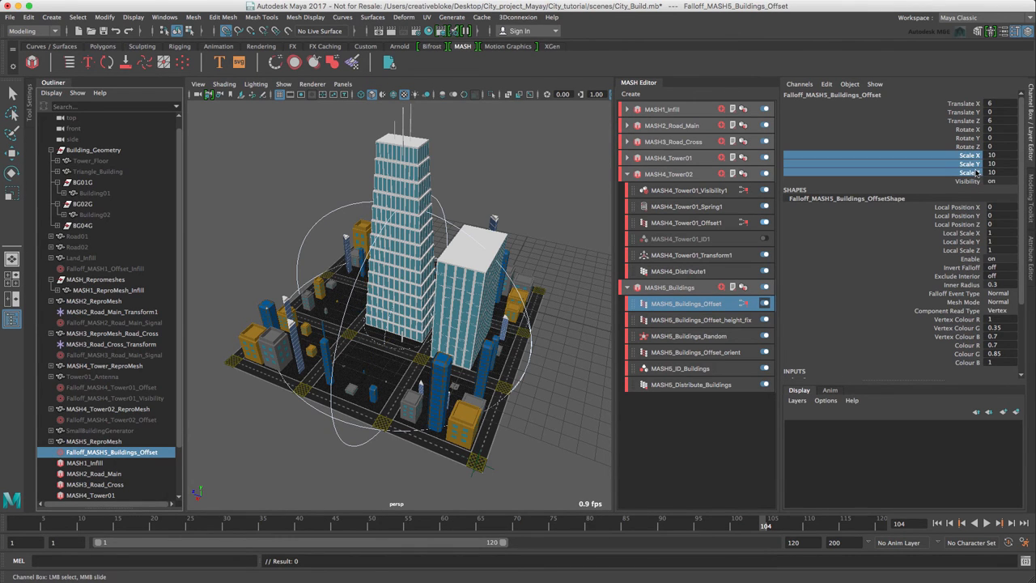
{"action": "mouse_move", "coordinate": [453, 241]}
{"action": "middle_mouse_down"}
{"action": "mouse_move", "coordinate": [494, 209]}
{"action": "mouse_move", "coordinate": [550, 202]}
{"action": "middle_mouse_up"}
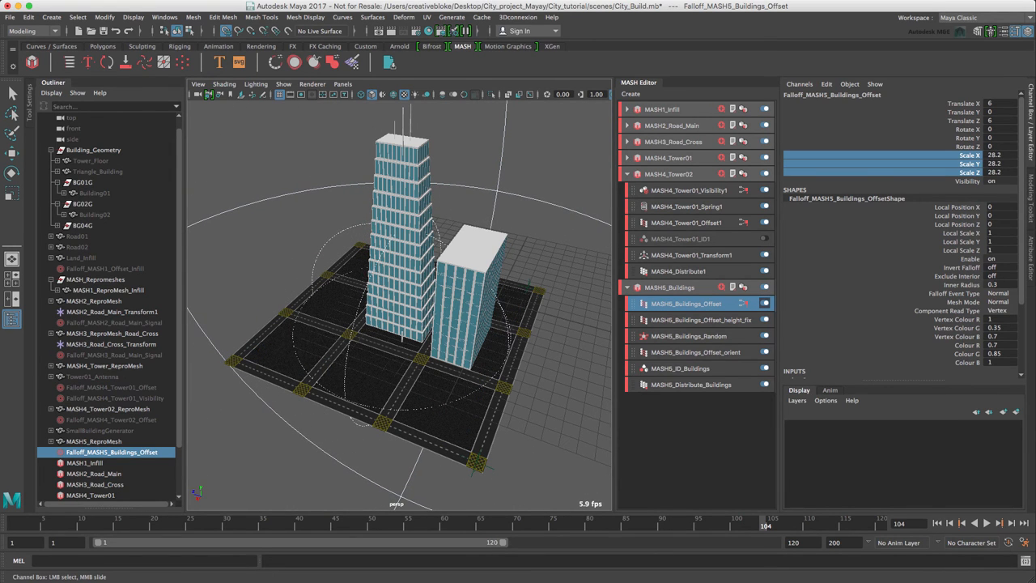
{"action": "key", "text": "alt+v"}
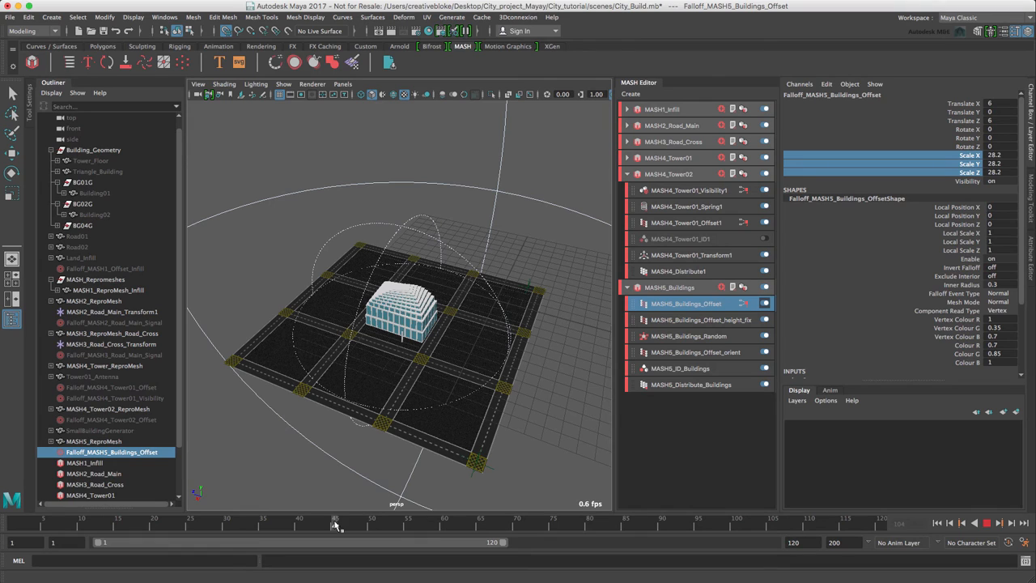
{"action": "left_click", "coordinate": [335, 525]}
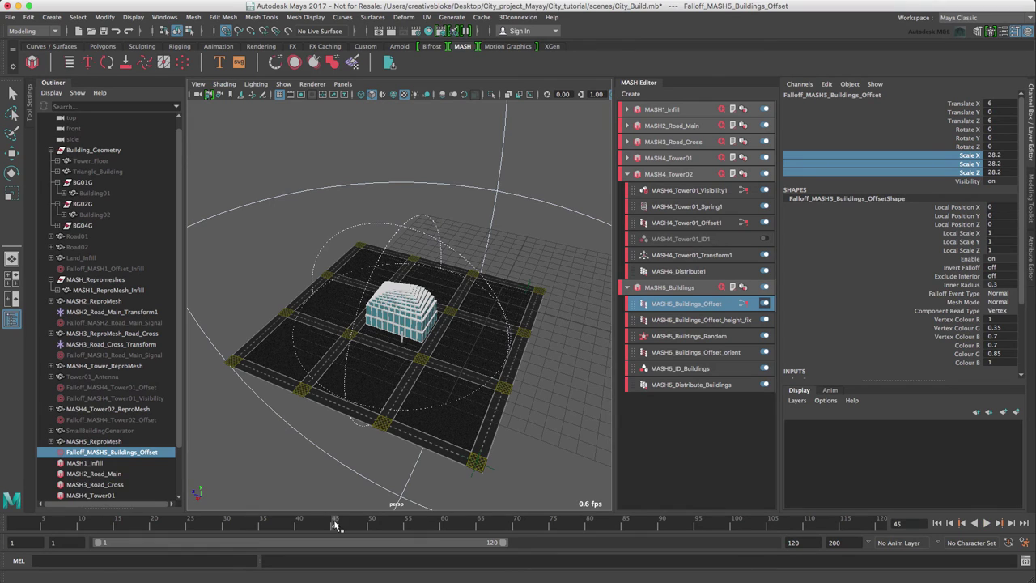
{"action": "right_click", "coordinate": [931, 154]}
{"action": "left_click", "coordinate": [952, 178]}
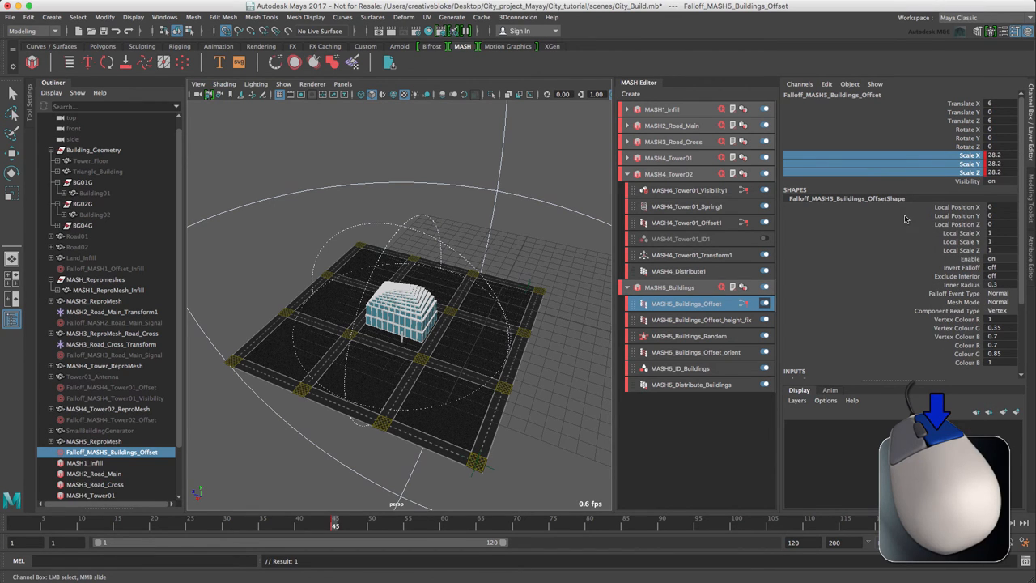
Step: Shrink the falloff scale to 0 at frame 70, key it, and play back the pop-in
{"action": "left_click_drag", "start_coordinate": [335, 525], "coordinate": [472, 528]}
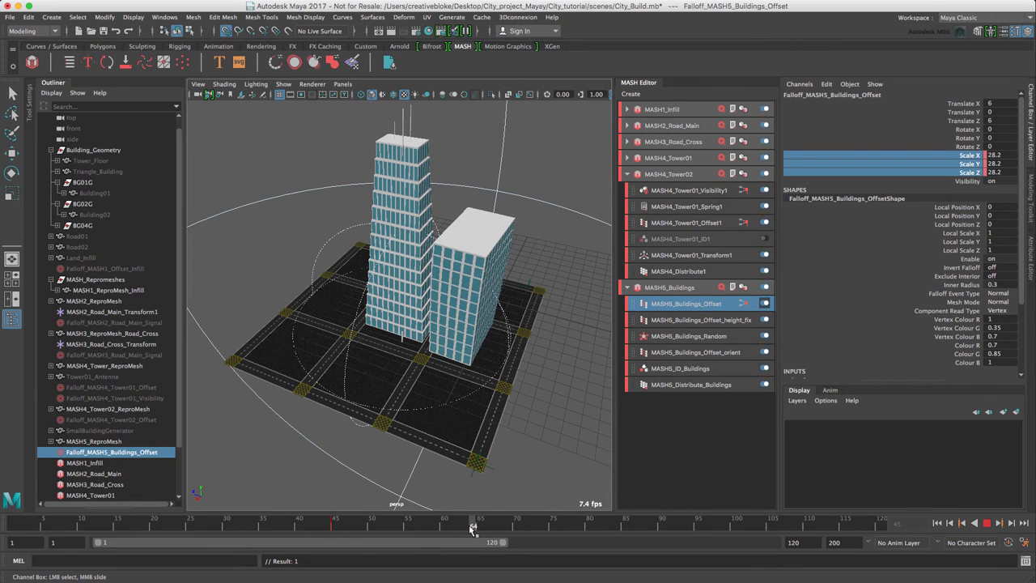
{"action": "left_click_drag", "start_coordinate": [473, 528], "coordinate": [518, 528]}
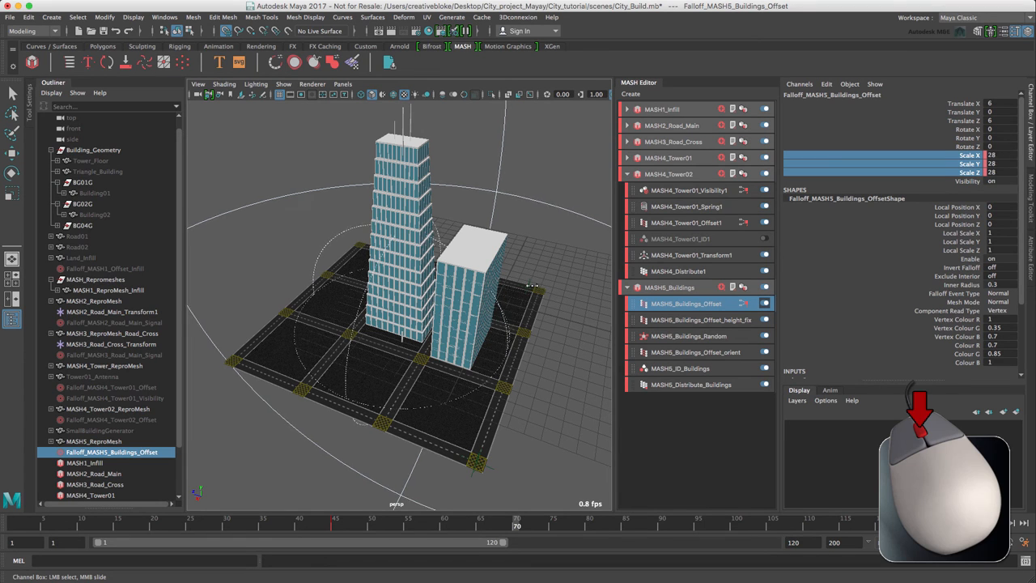
{"action": "middle_click_drag", "start_coordinate": [523, 293], "coordinate": [387, 326]}
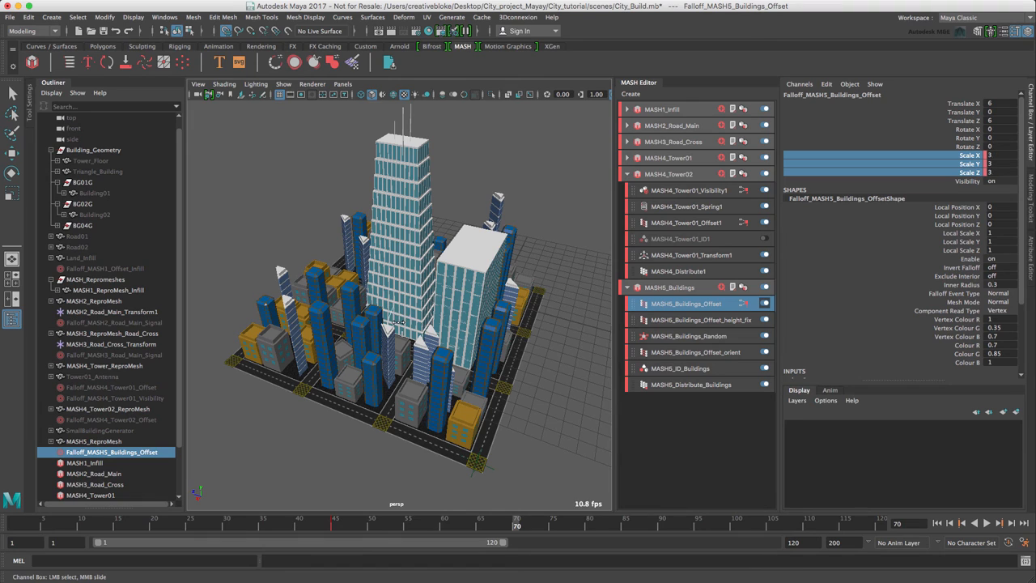
{"action": "right_click", "coordinate": [903, 169]}
{"action": "left_click", "coordinate": [925, 191]}
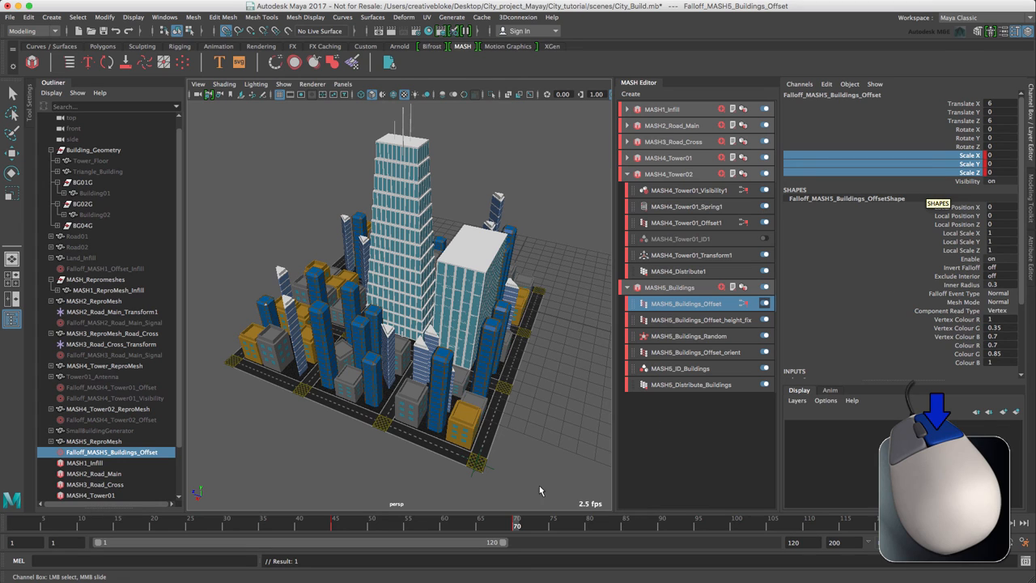
{"action": "left_click", "coordinate": [973, 523]}
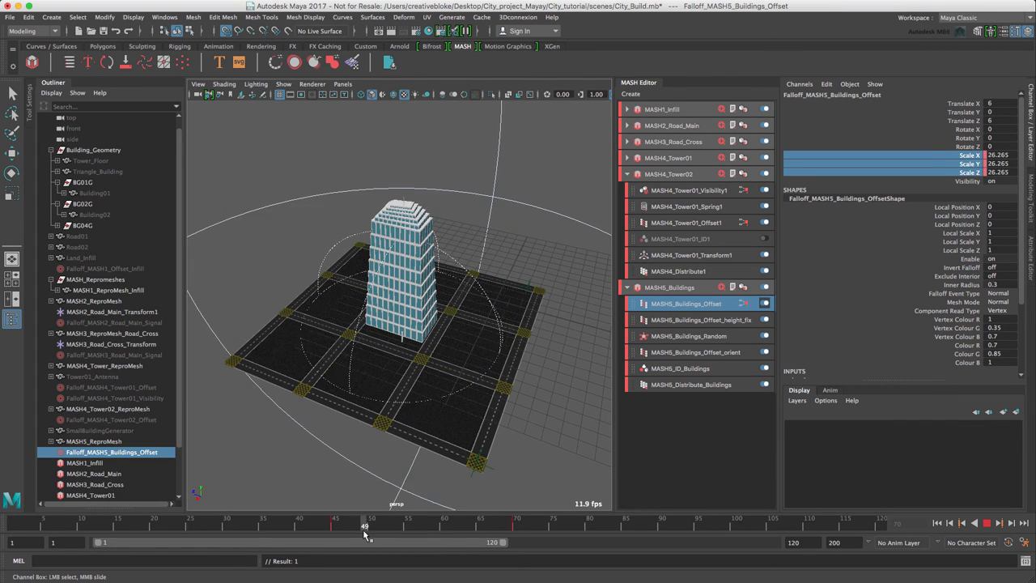
Step: Add a Spring node to MASH5_Buildings and play from frame 1 to see the bounce
{"action": "left_click_drag", "start_coordinate": [385, 524], "coordinate": [444, 524]}
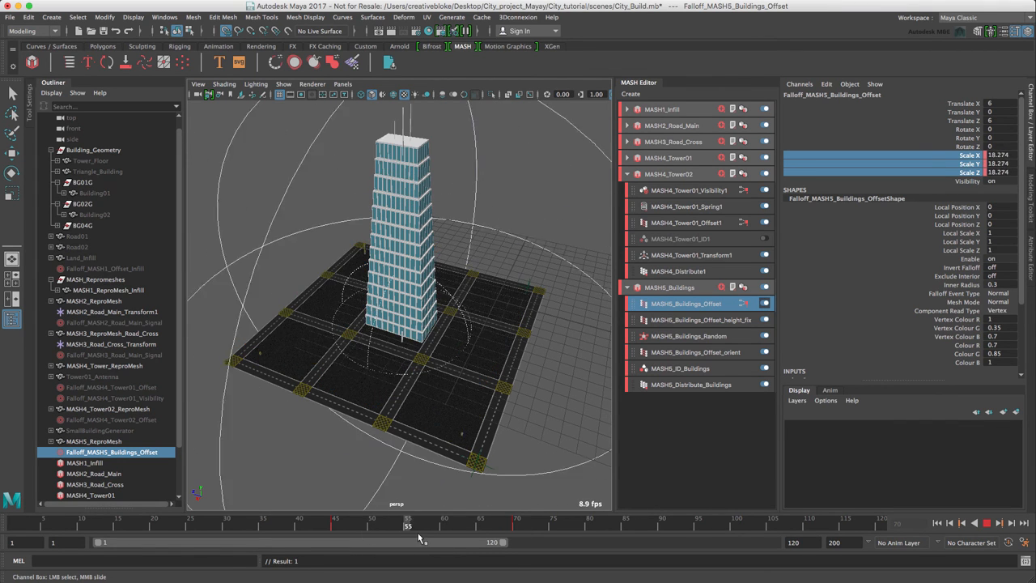
{"action": "left_click", "coordinate": [684, 288]}
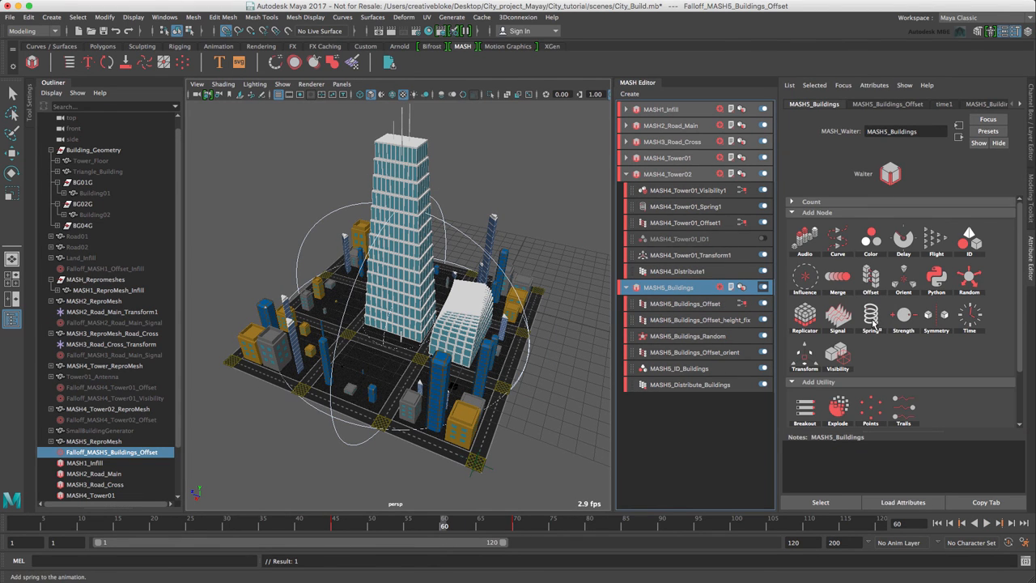
{"action": "left_click", "coordinate": [897, 320]}
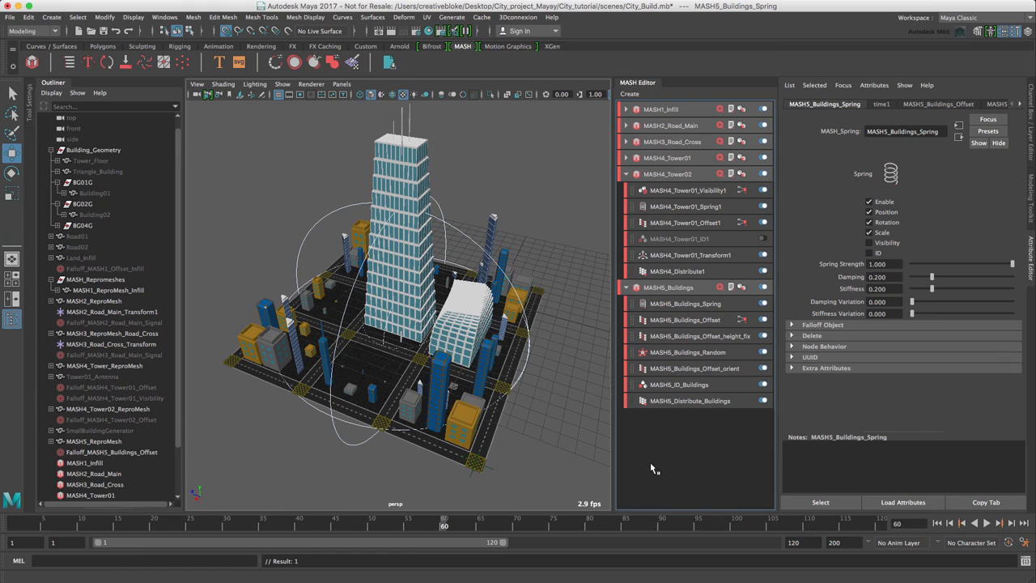
{"action": "left_click", "coordinate": [197, 523]}
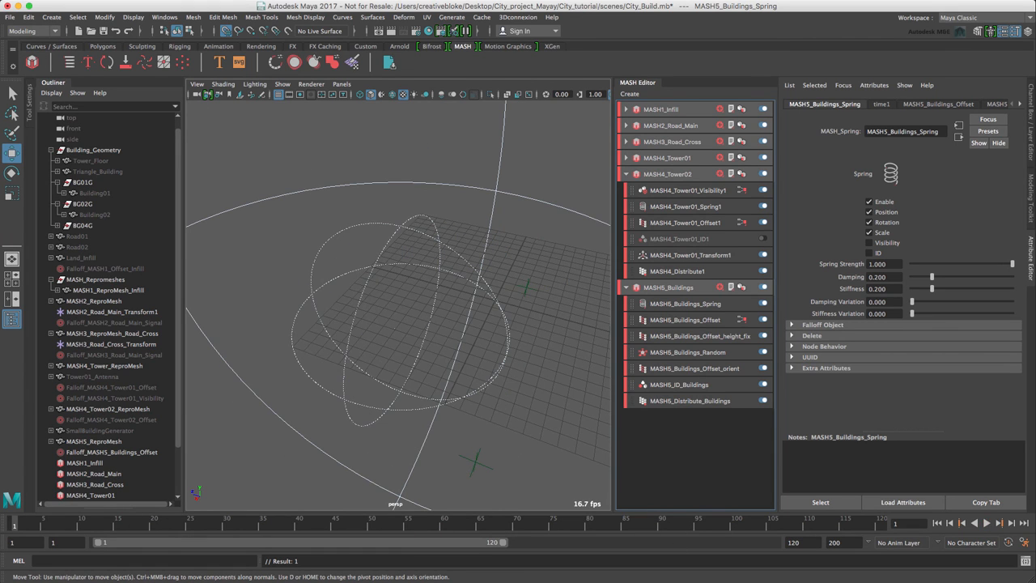
{"action": "left_click", "coordinate": [986, 524]}
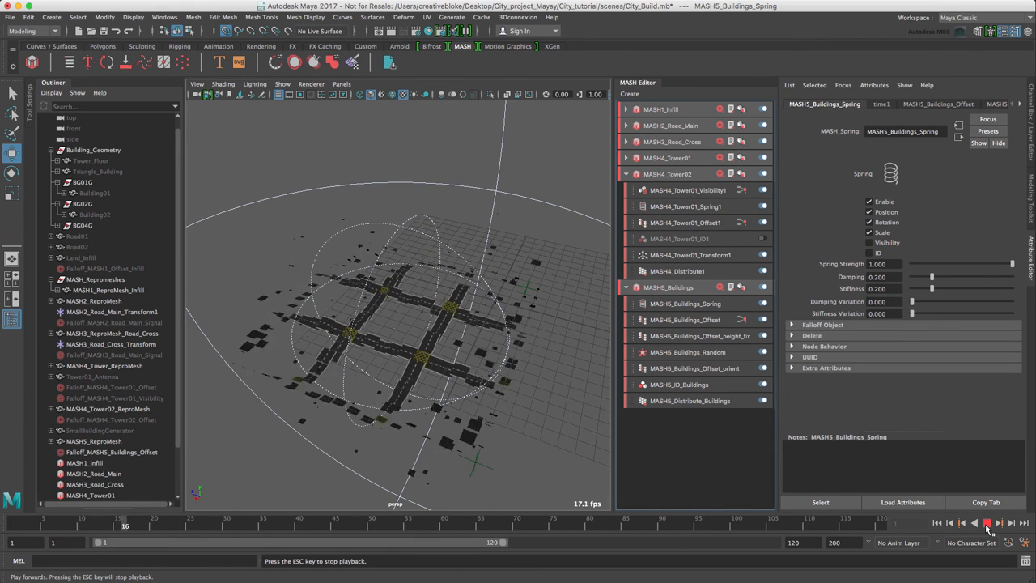